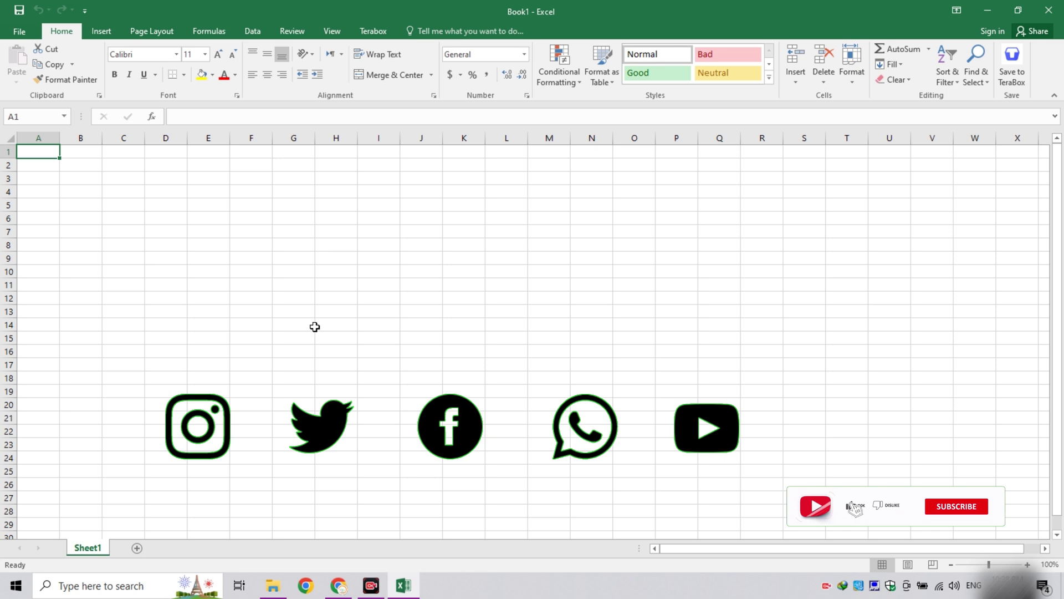
- Close the current workbook, relaunch Excel from the desktop and create a new blank workbook
click(300, 301)
click(234, 210)
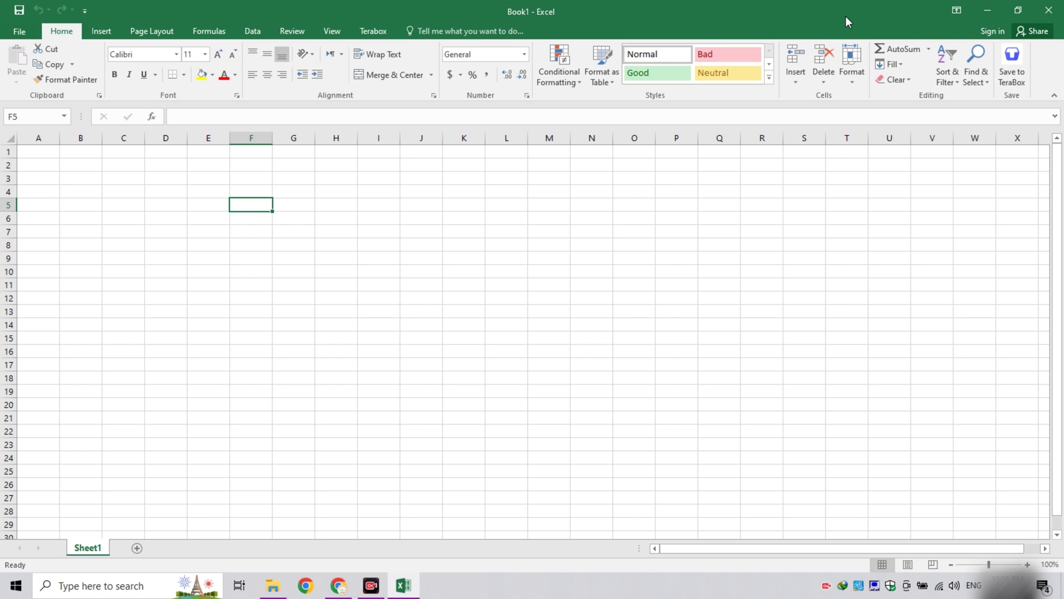
click(1048, 10)
double_click(1036, 91)
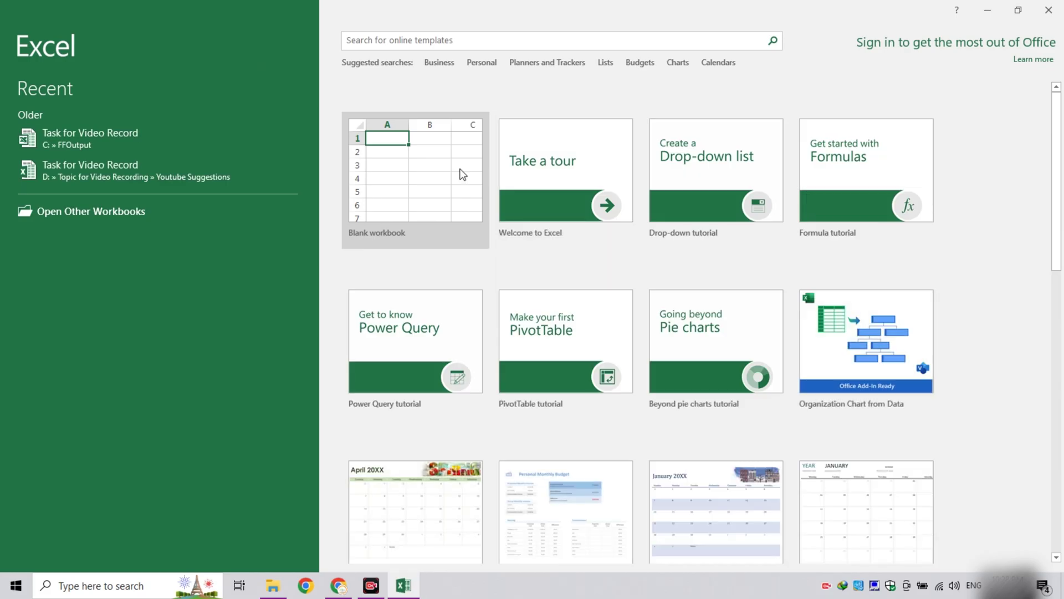
click(463, 174)
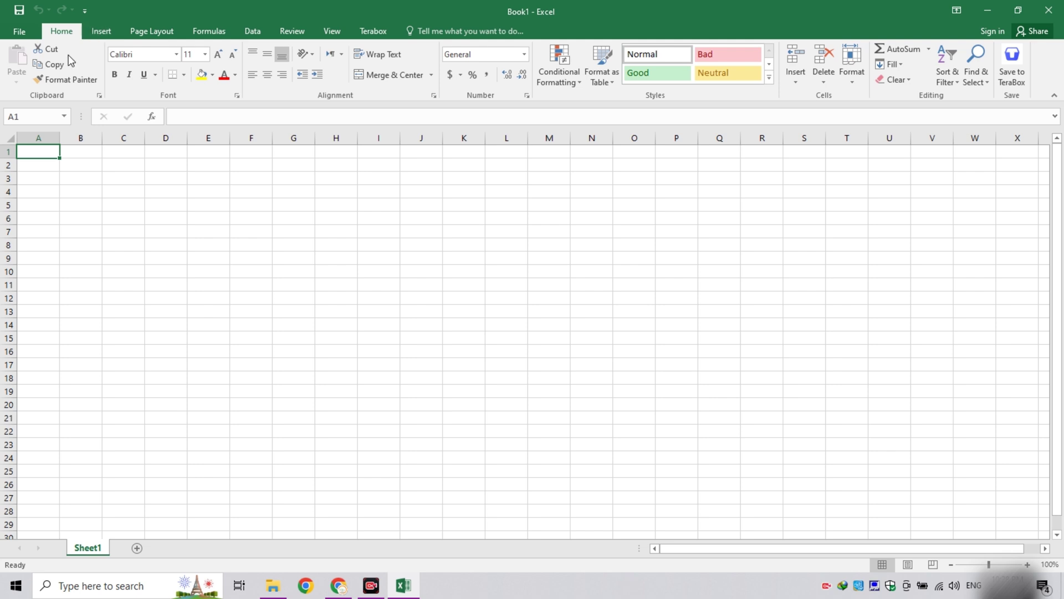
- Look through the command groups of every ribbon category from Insert to Terabox, and return to the Home commands
click(95, 27)
click(158, 26)
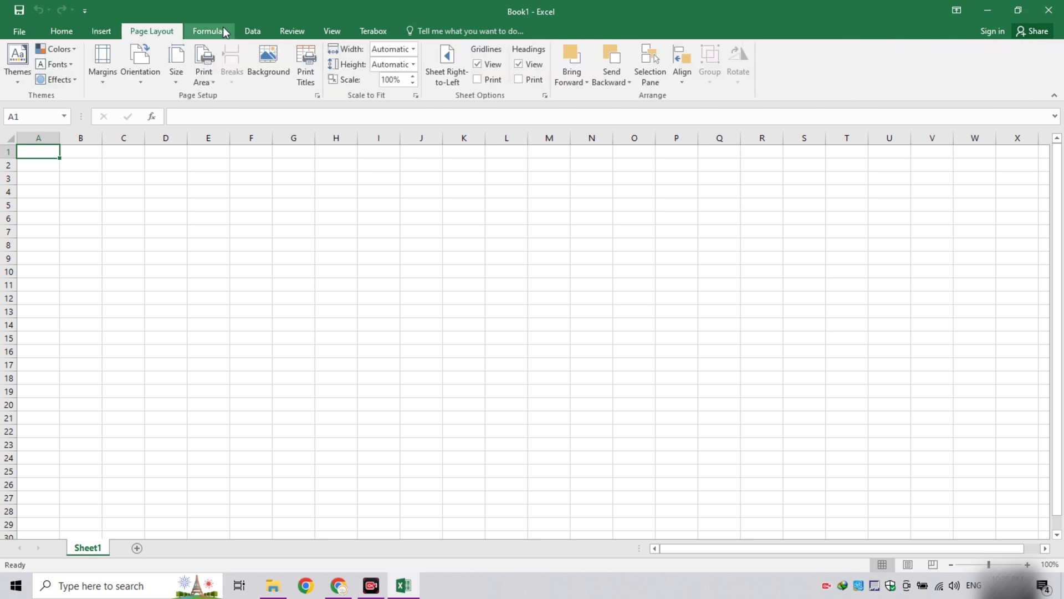
click(223, 28)
click(256, 30)
click(300, 30)
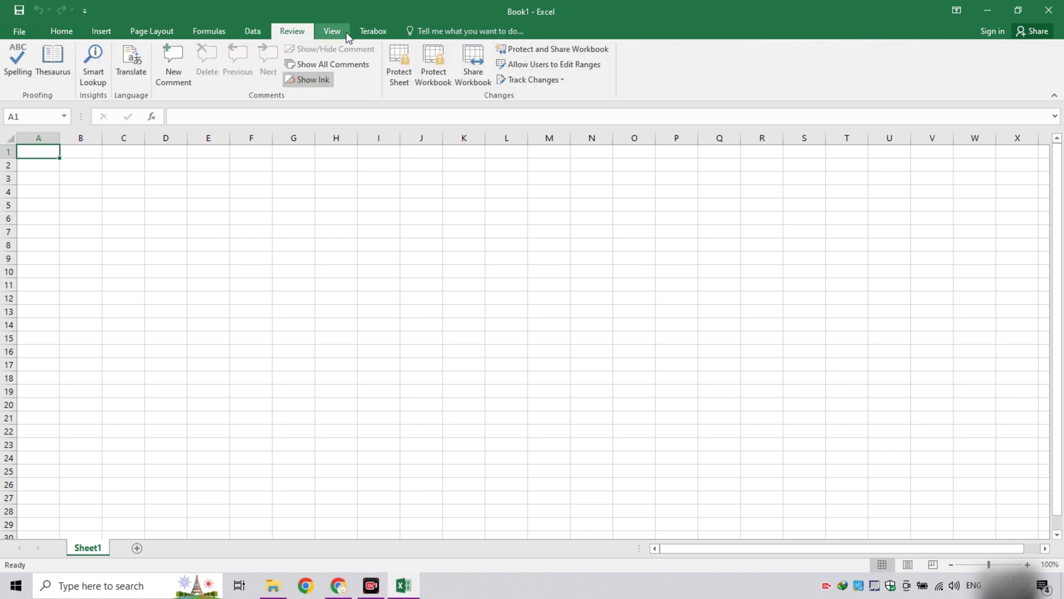
click(346, 32)
click(373, 32)
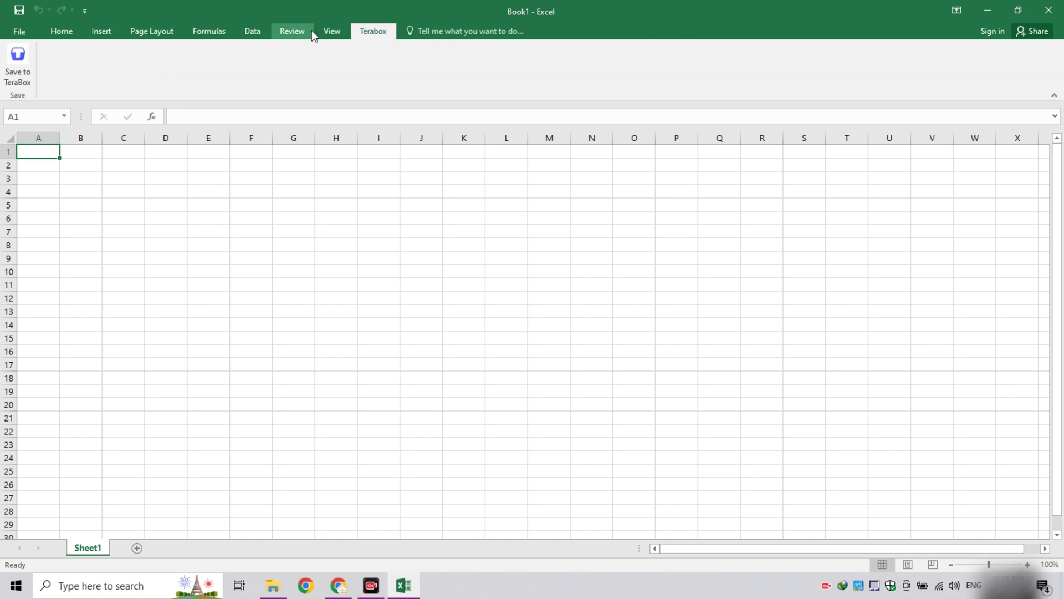
click(66, 31)
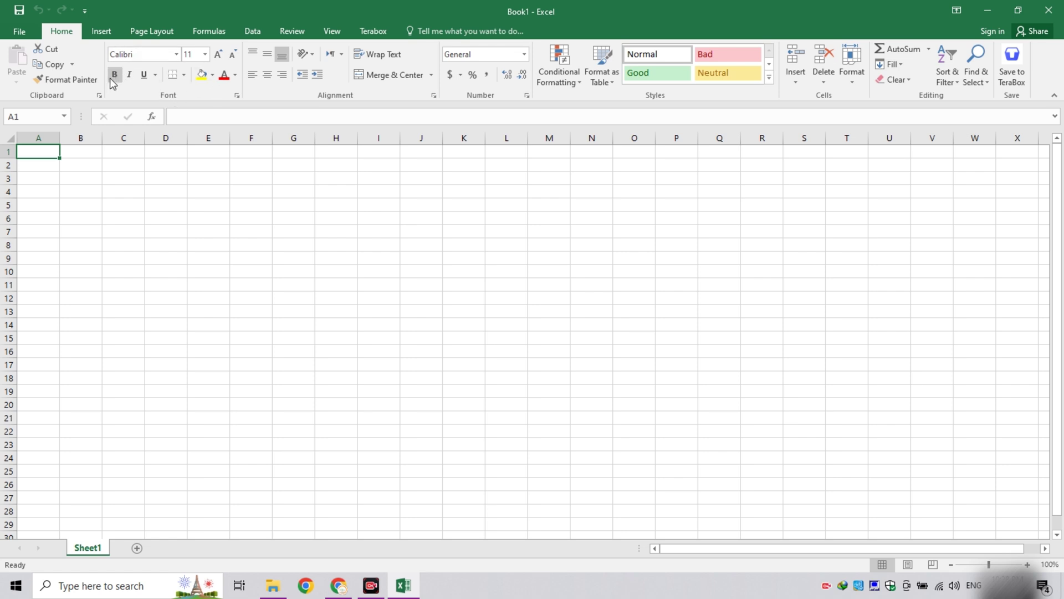
- Look over the font and font color choices, and try a blue-gray fill on cell A1
click(176, 55)
click(175, 55)
click(211, 76)
click(234, 116)
click(236, 75)
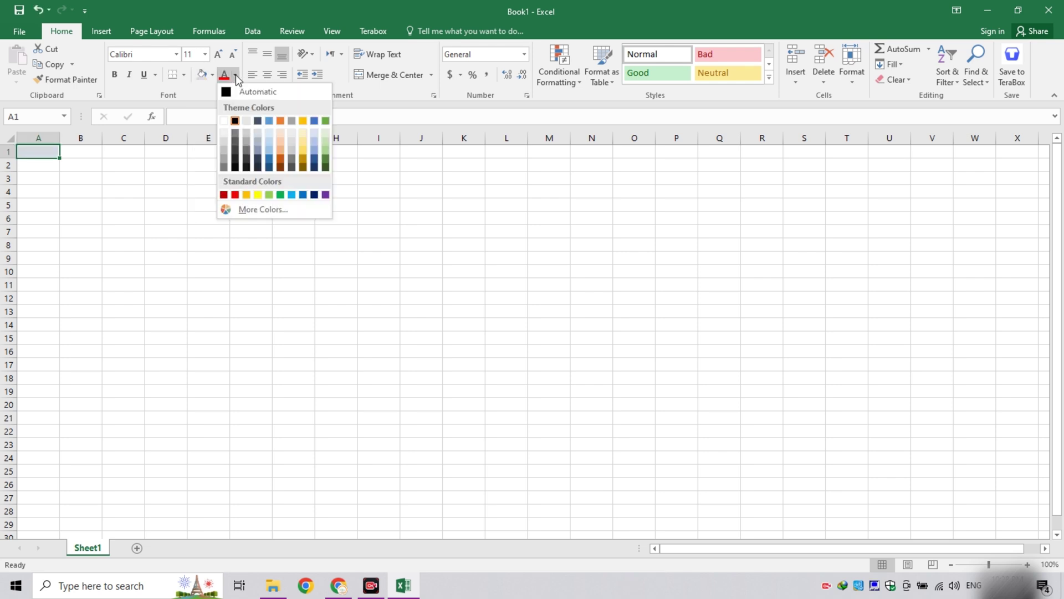
click(236, 75)
- Fill cell A1 with white, and increase and decrease its indent by one level
click(212, 76)
click(204, 105)
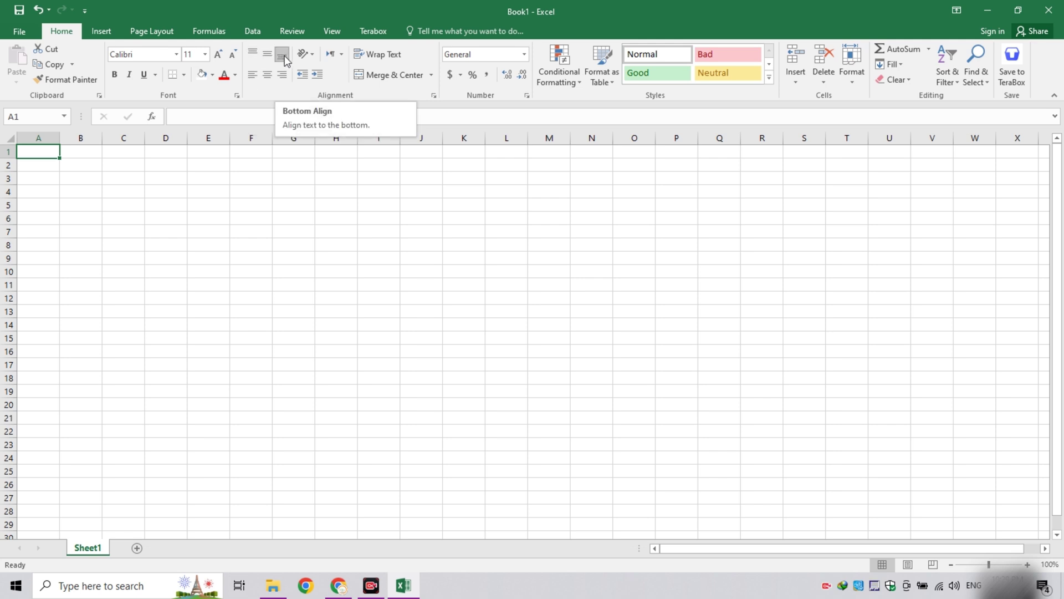
click(307, 54)
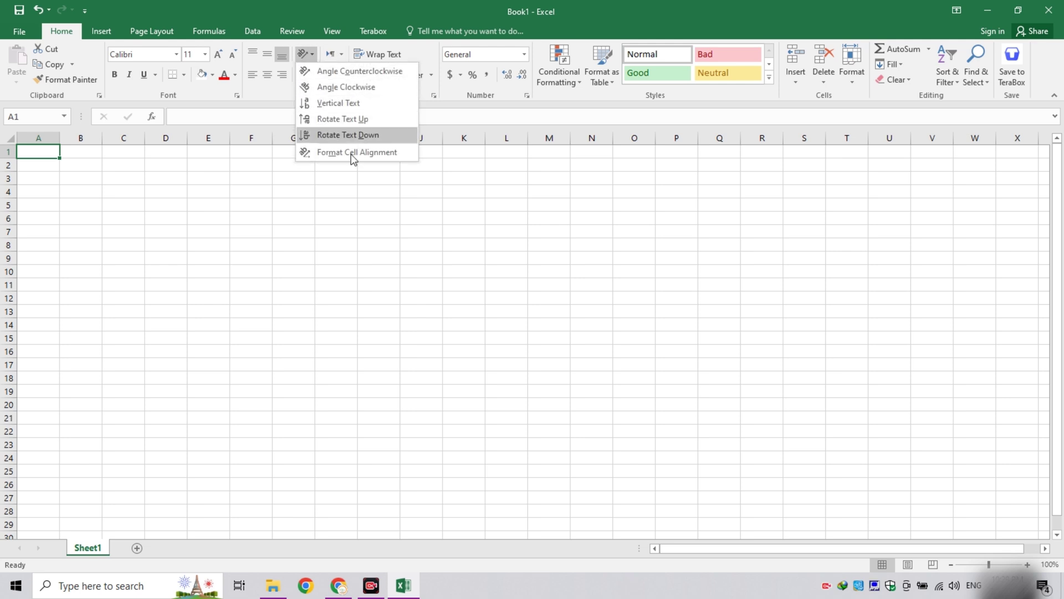
click(324, 196)
click(314, 76)
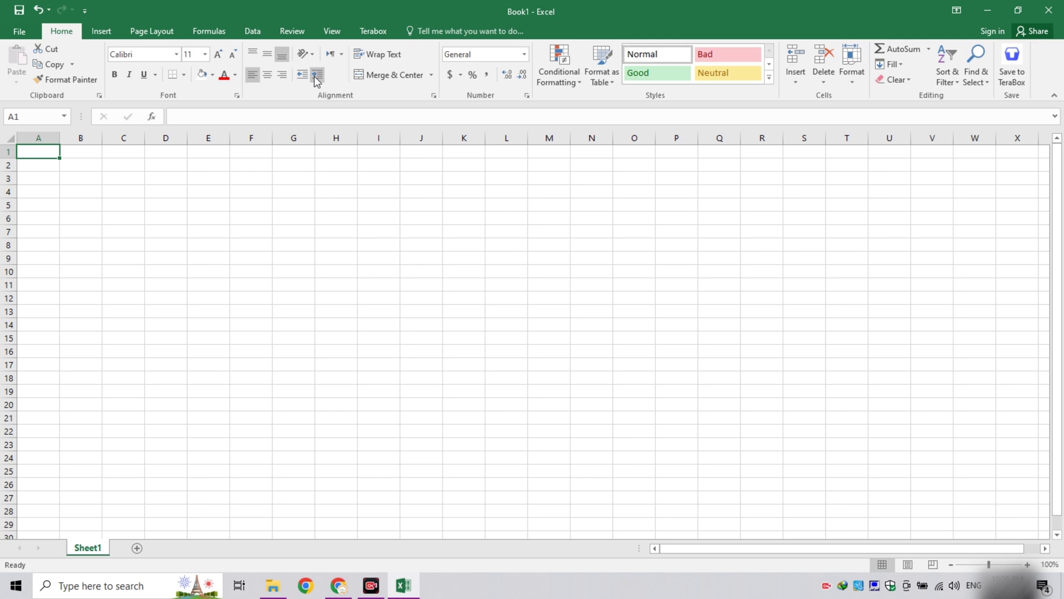
click(309, 74)
- Merge and center cells A1 and B1
drag(57, 151, 65, 151)
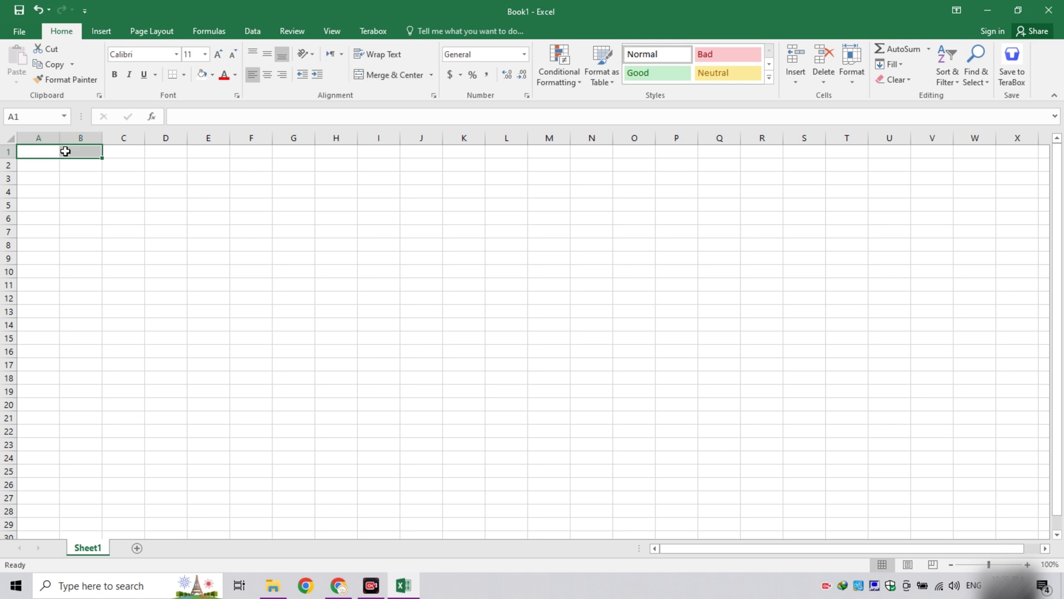
click(394, 73)
click(81, 265)
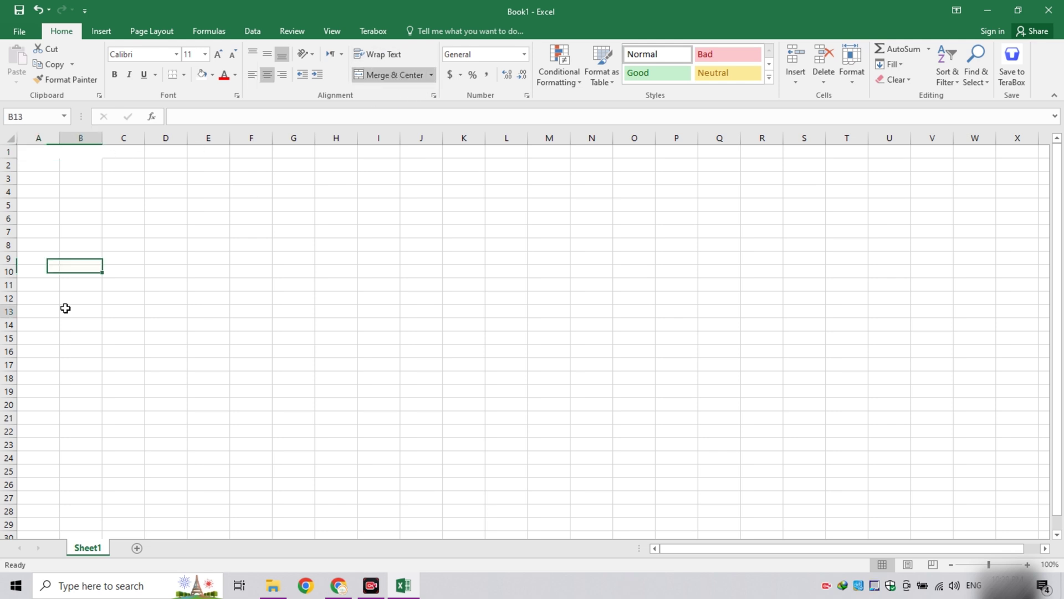
click(64, 310)
click(69, 147)
click(111, 216)
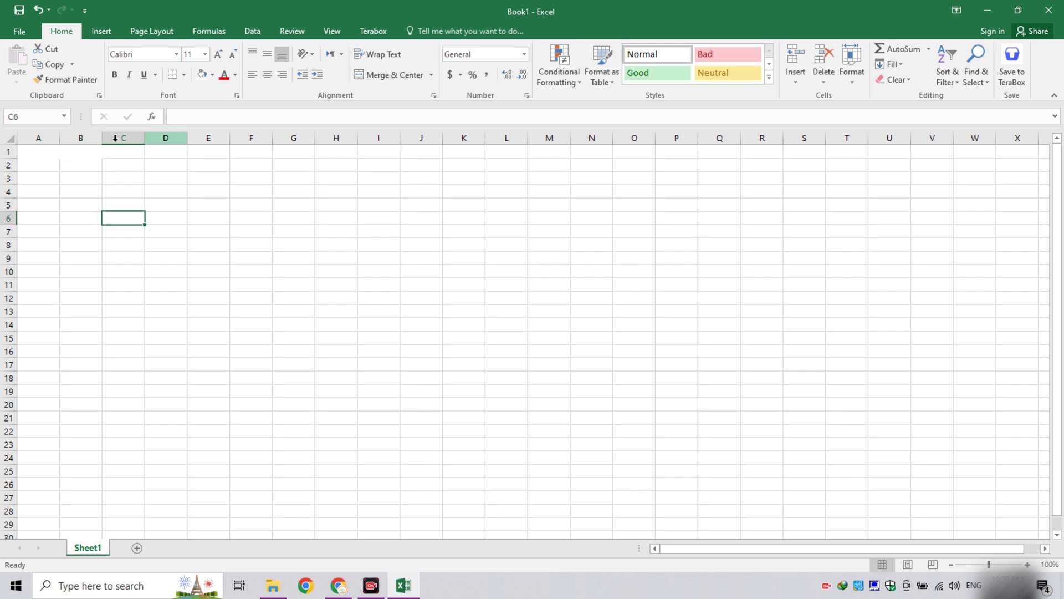
- Split the merged A1:B1 cell back into separate cells
click(66, 162)
click(67, 152)
click(391, 74)
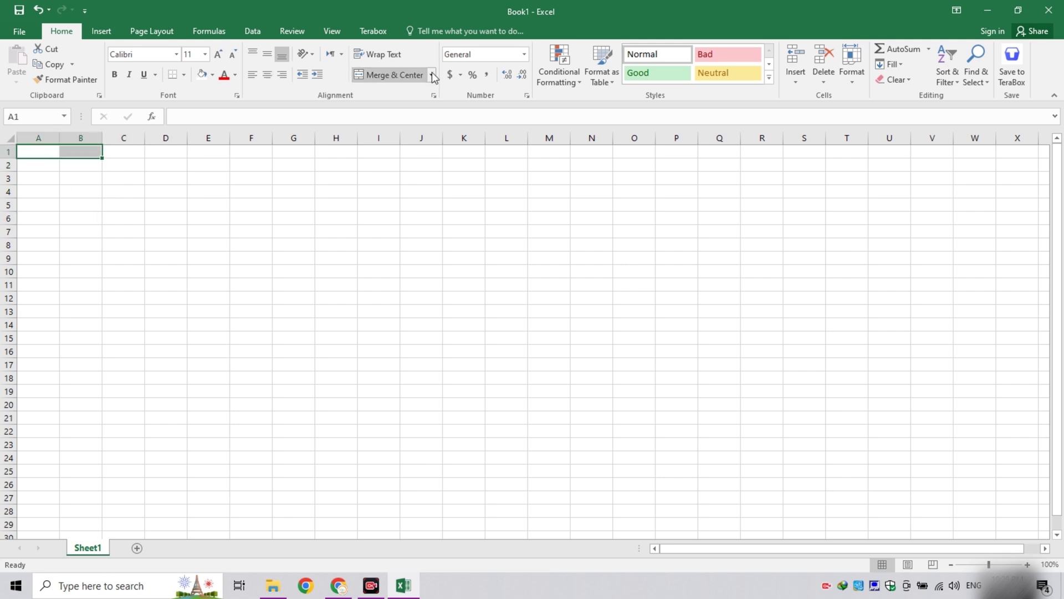
- Review the available number formats and apply the Accounting format to cells A1:B1
click(524, 53)
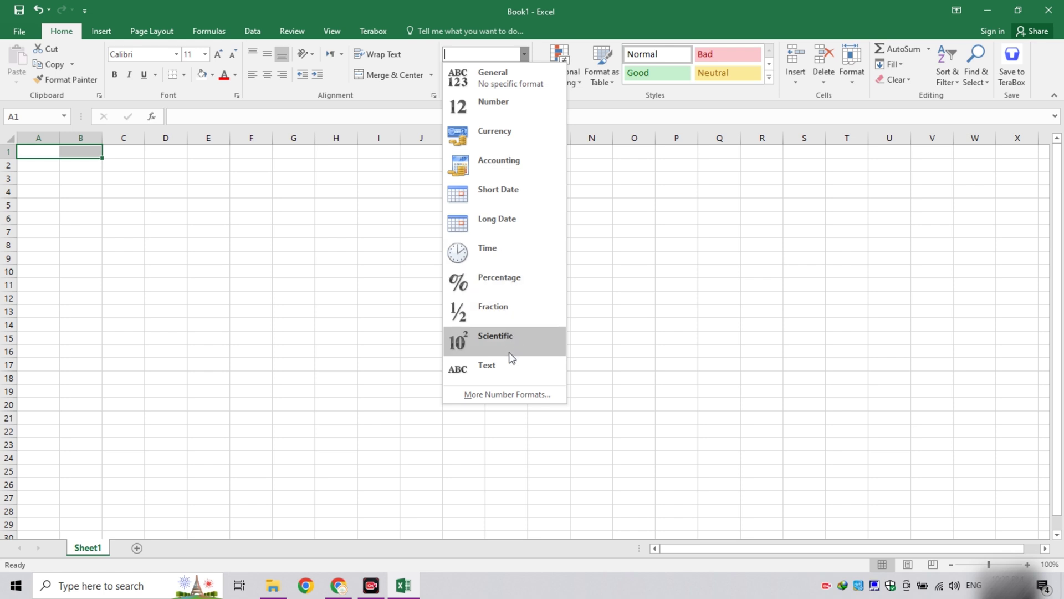
click(629, 269)
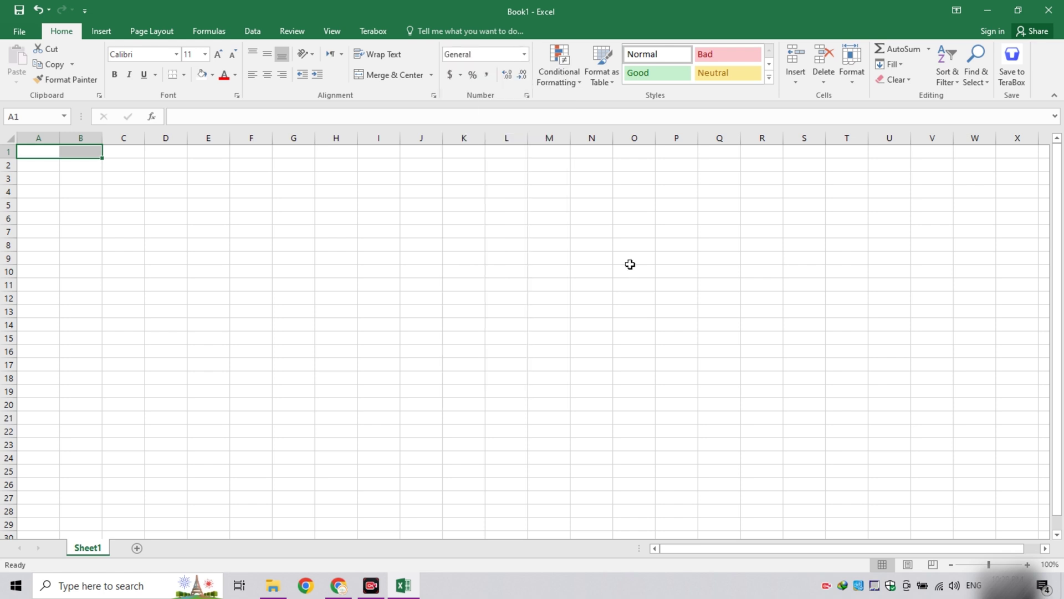
click(450, 75)
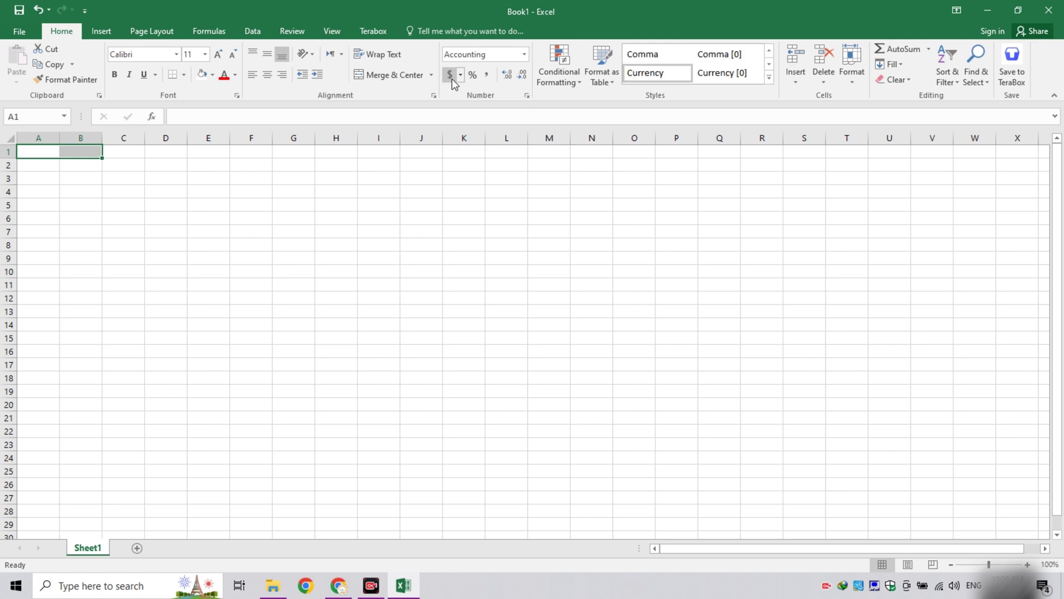
click(346, 215)
click(71, 150)
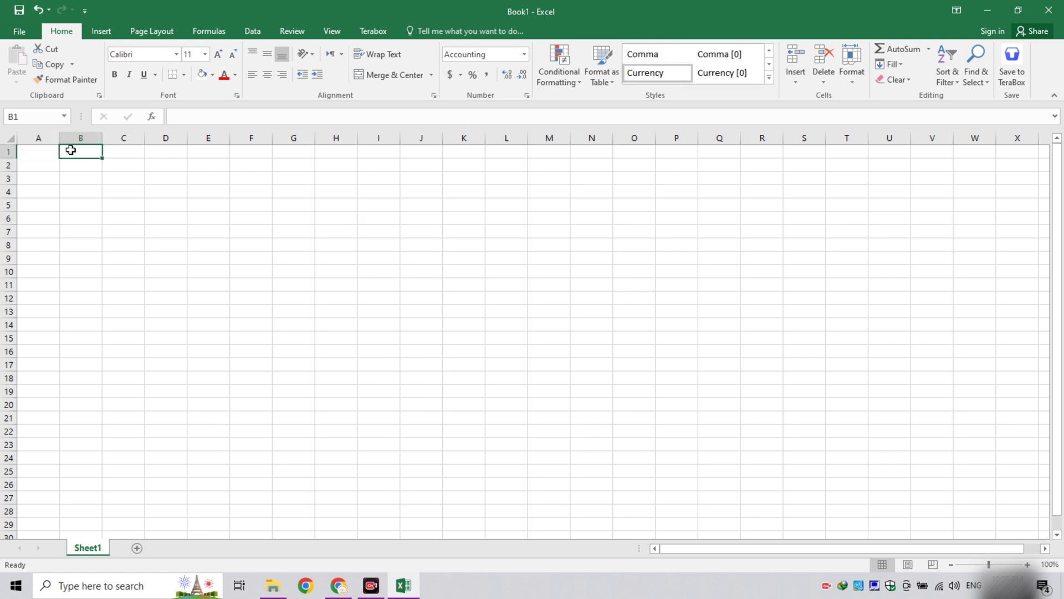
- Try the Accounting and Percent formats on cell C1, switch it to Comma style and increase its decimal places
click(117, 150)
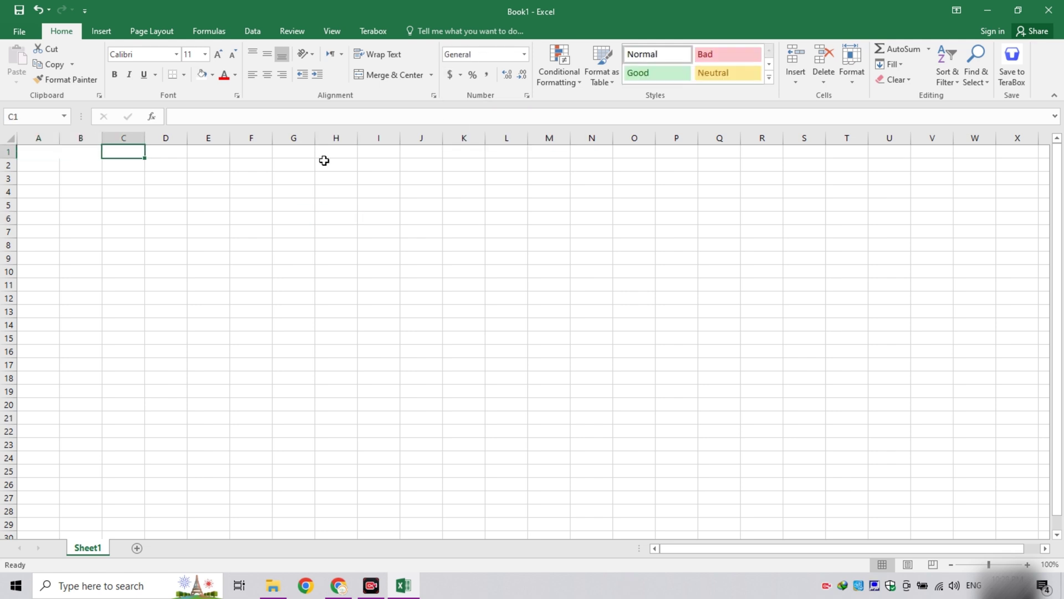
click(451, 75)
click(474, 76)
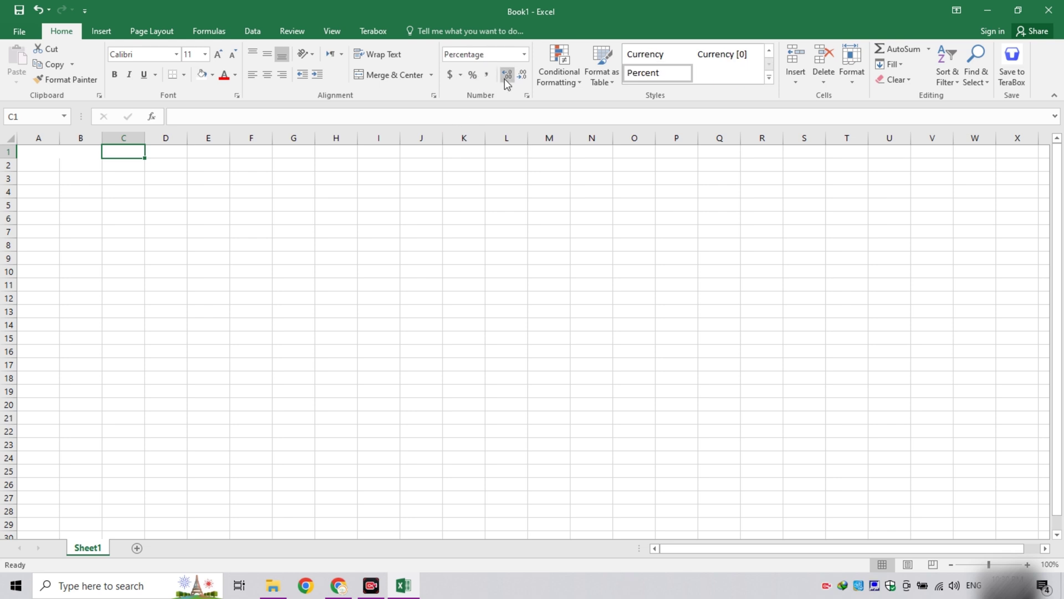
click(487, 75)
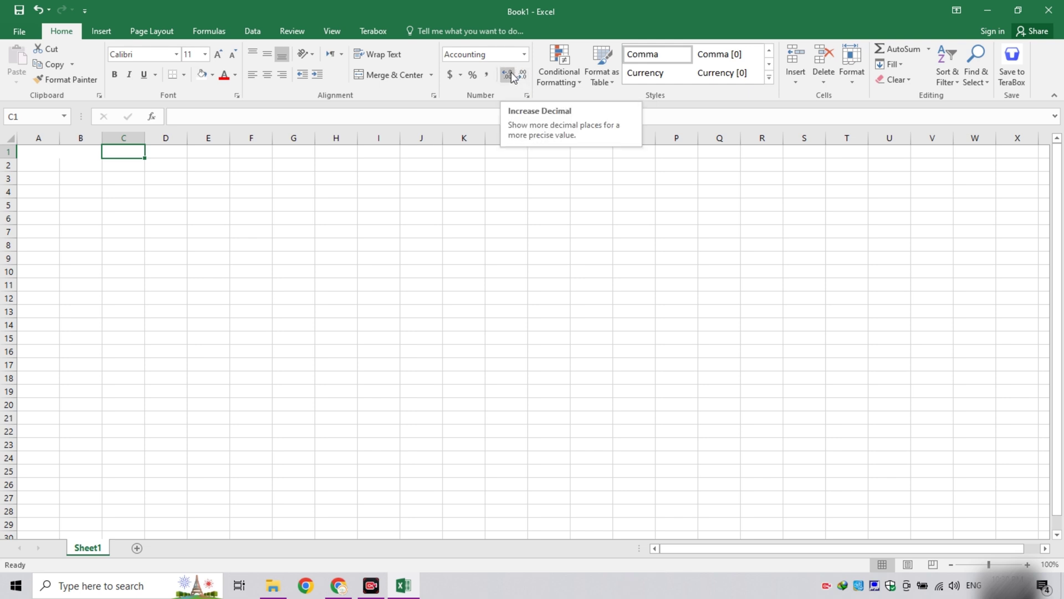
click(508, 79)
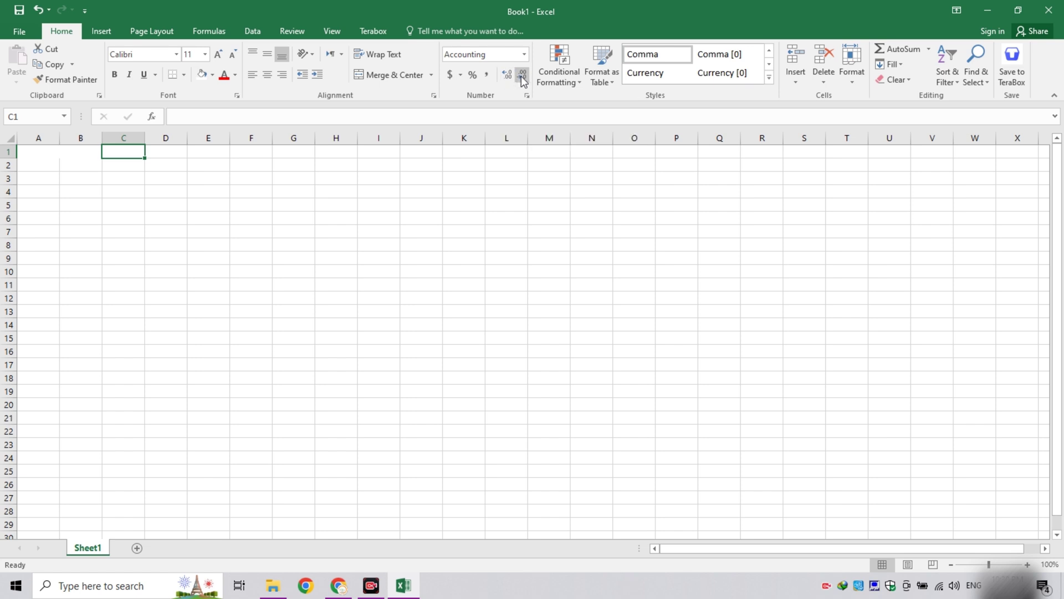
- Examine the Conditional Formatting options and the Format as Table style gallery
click(577, 77)
click(577, 80)
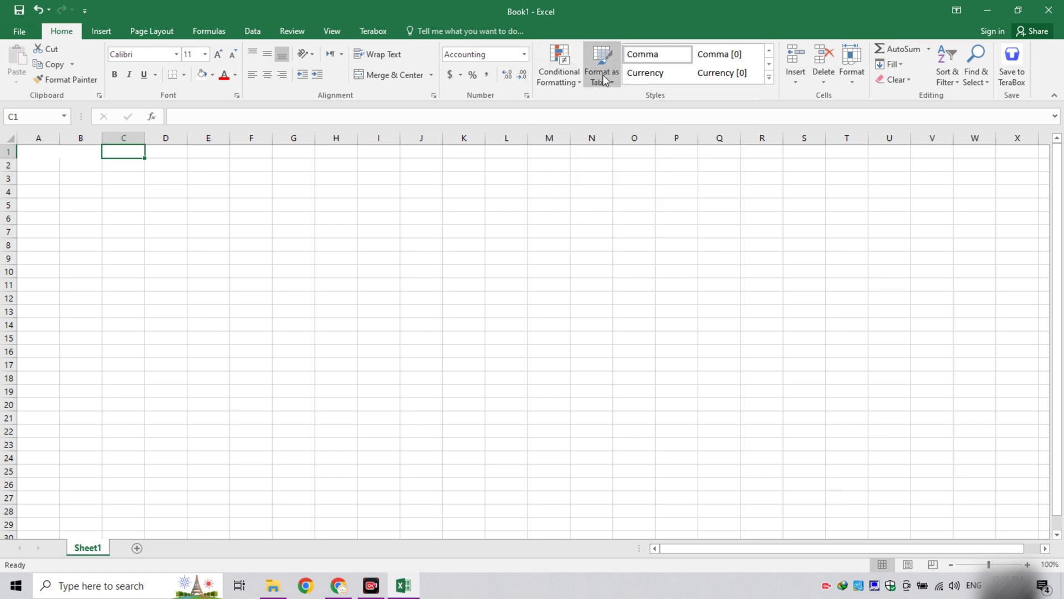
click(573, 82)
click(574, 84)
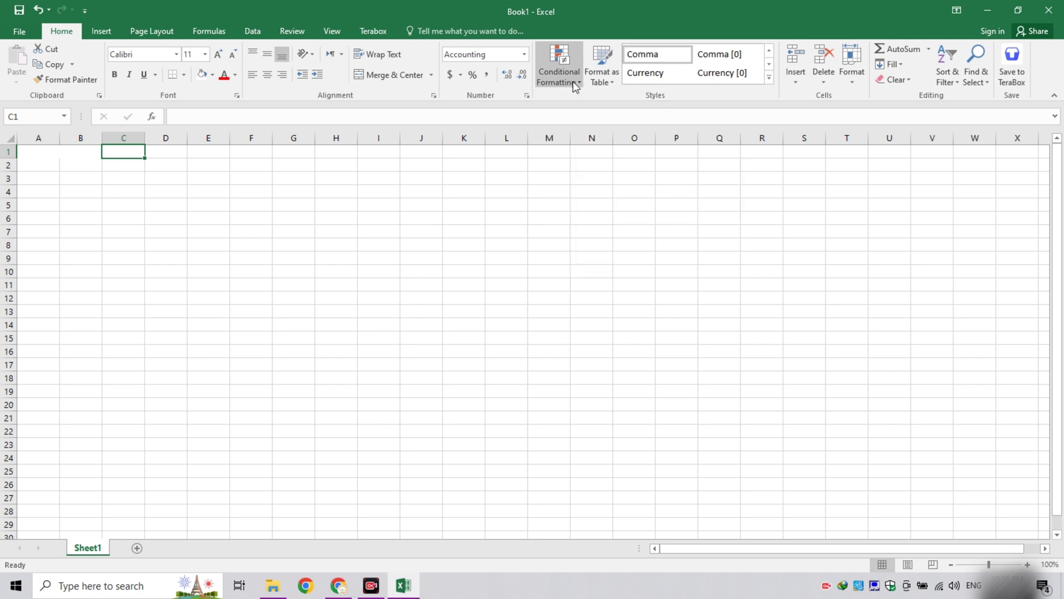
click(615, 81)
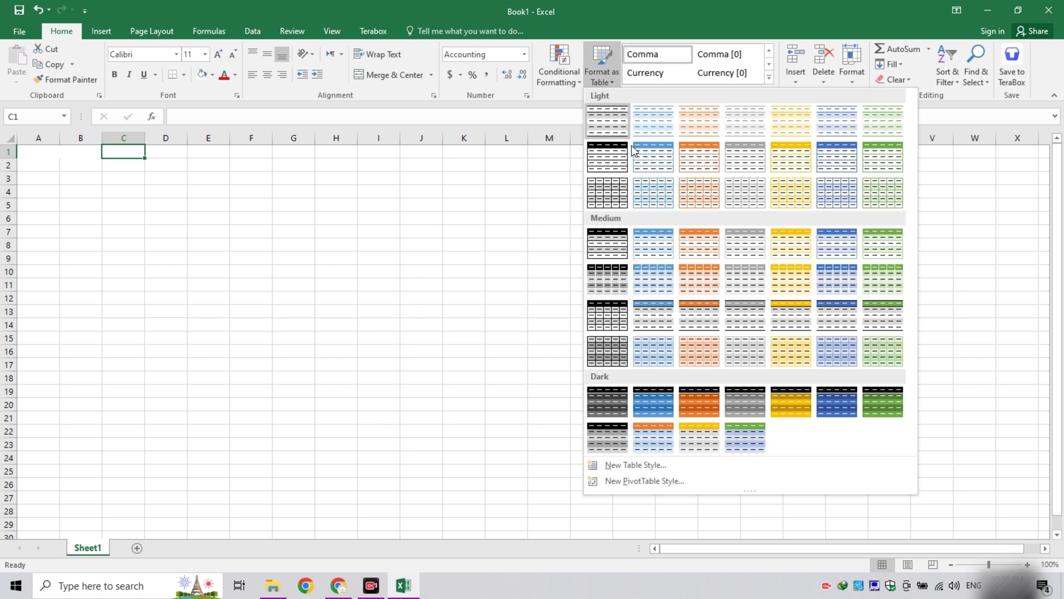
click(522, 186)
click(610, 83)
click(610, 83)
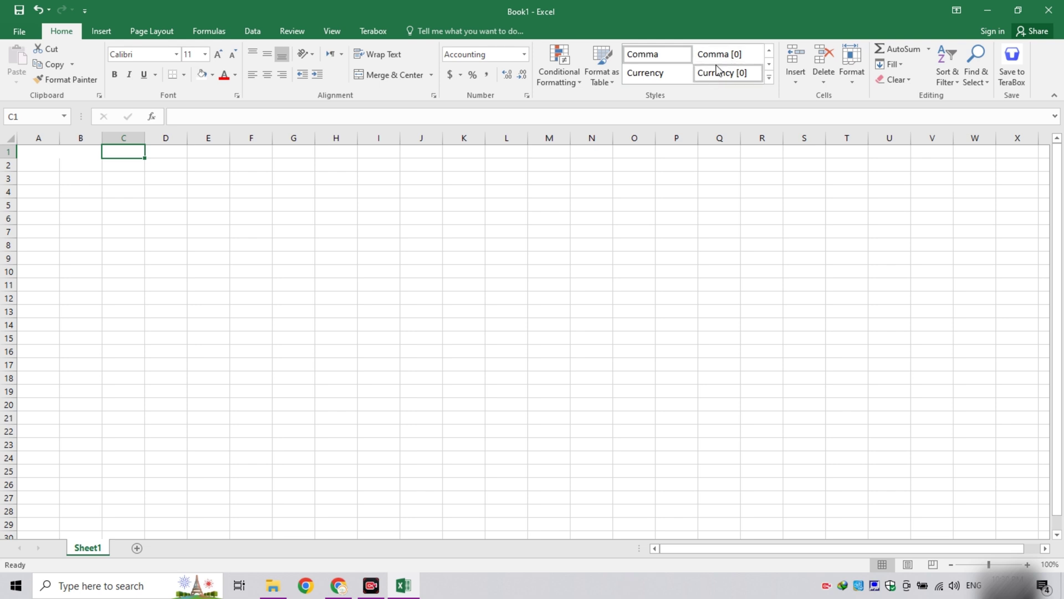
- Examine the options for inserting, deleting and formatting cells, rows, columns and sheets
click(802, 85)
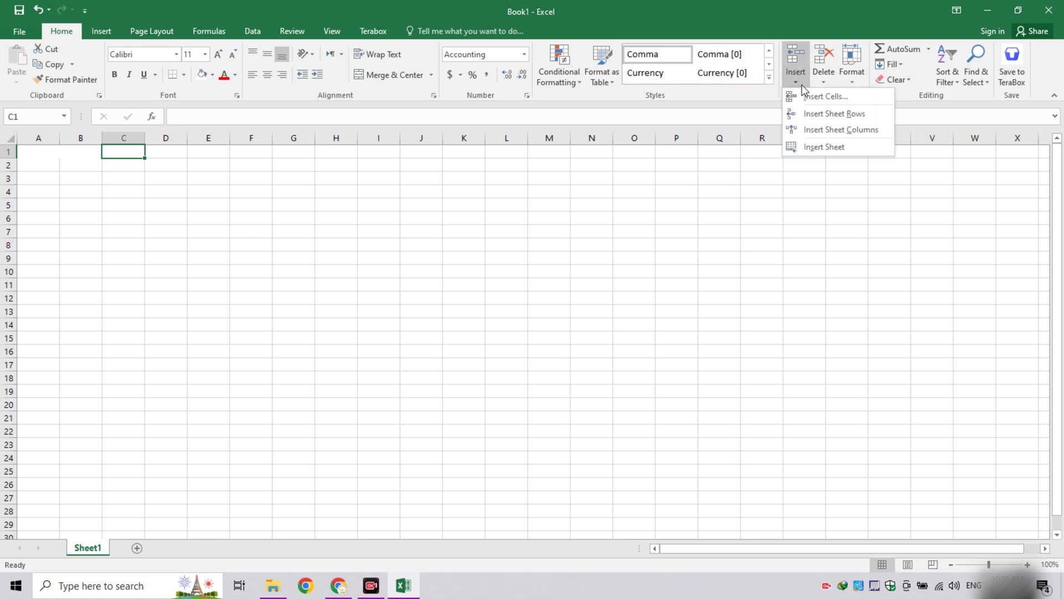
click(740, 171)
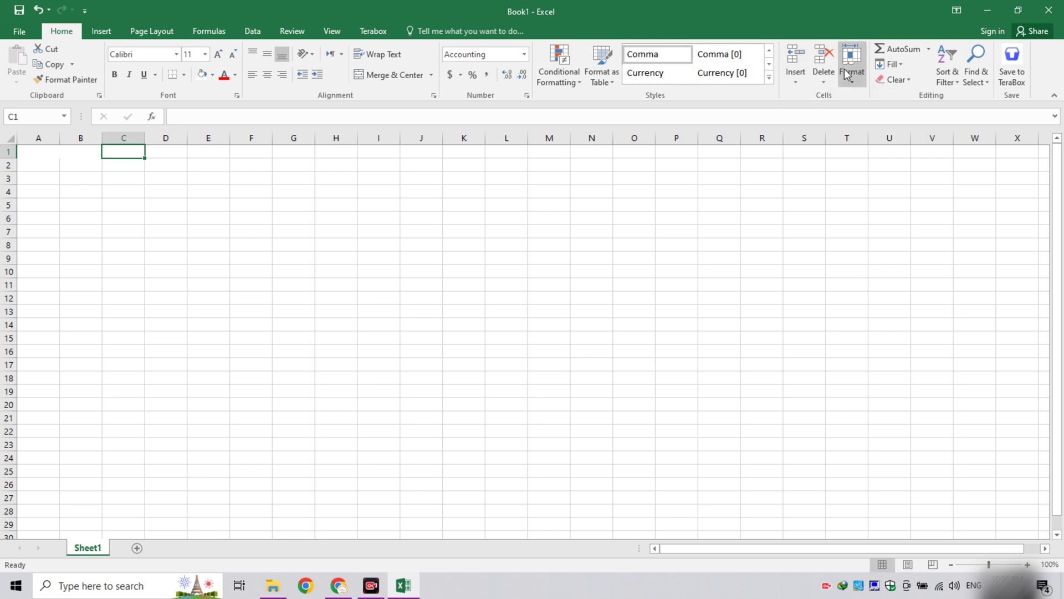
click(832, 81)
click(850, 78)
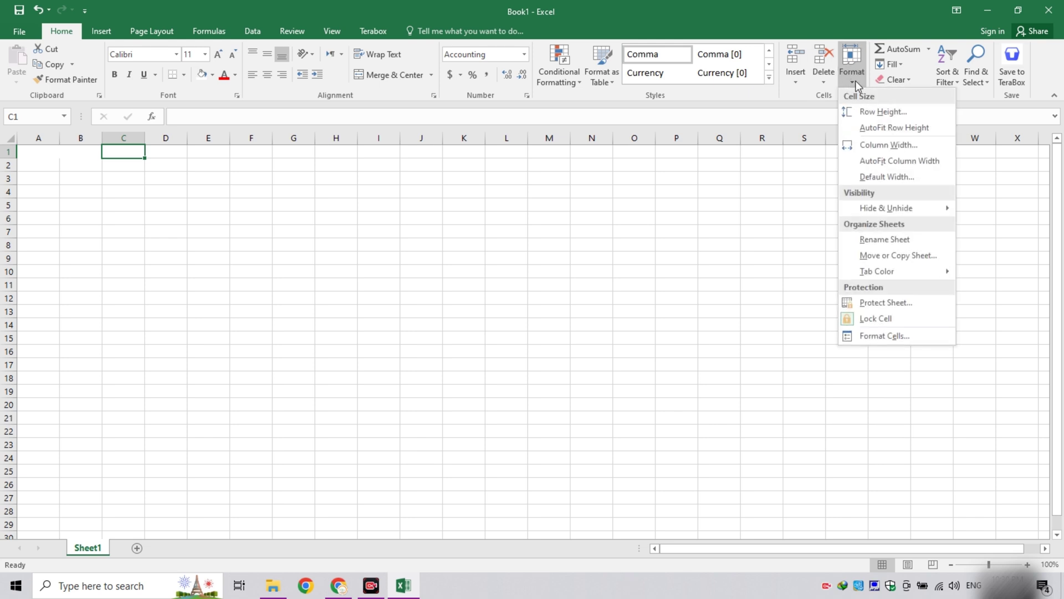
click(803, 177)
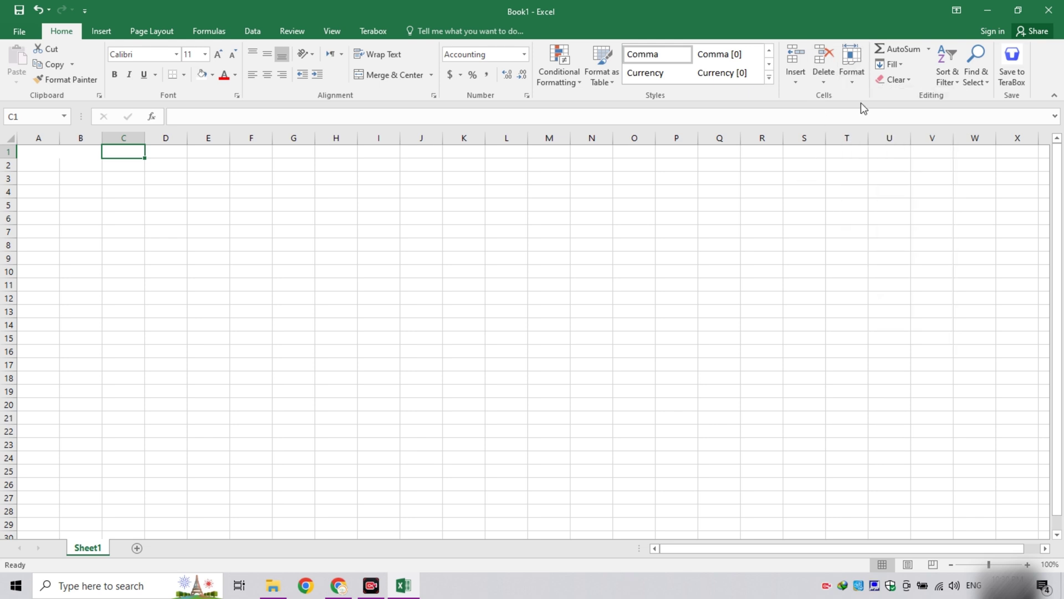
- Select cell K5, bring up the Insert commands and open the Office Add-ins store
click(552, 203)
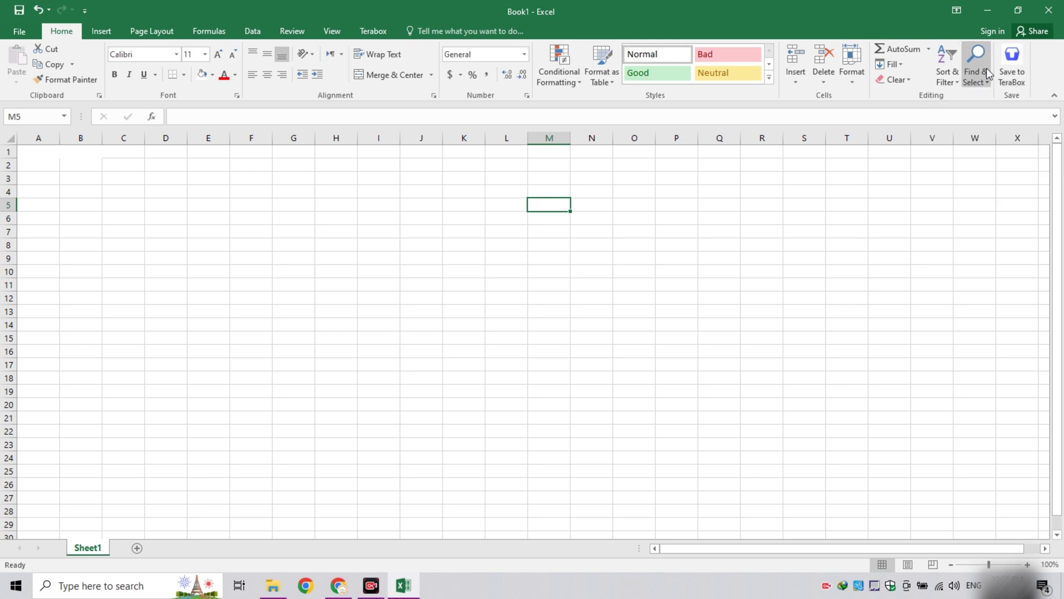
click(469, 204)
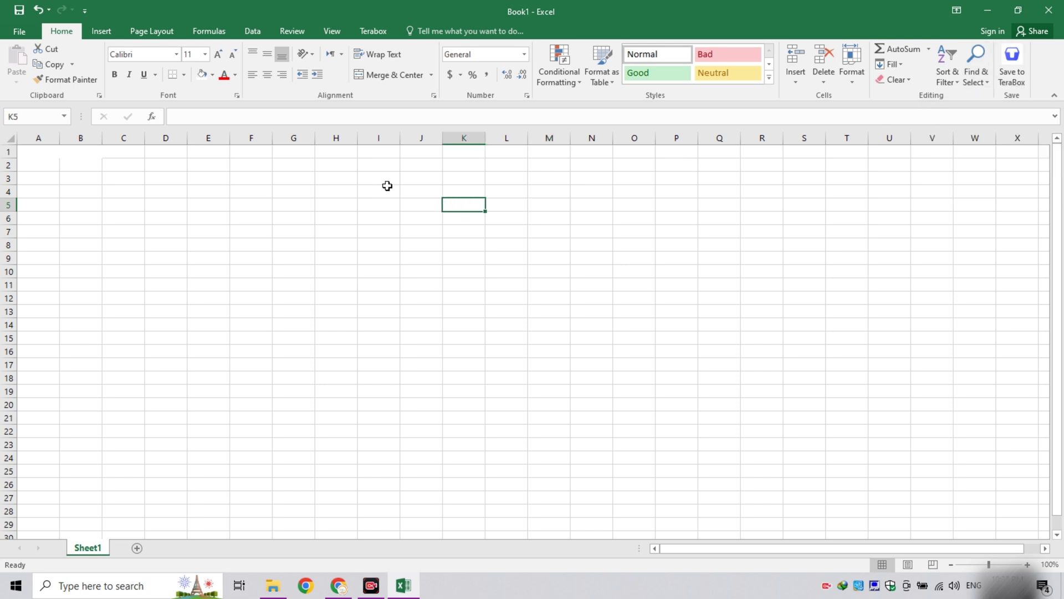
click(103, 31)
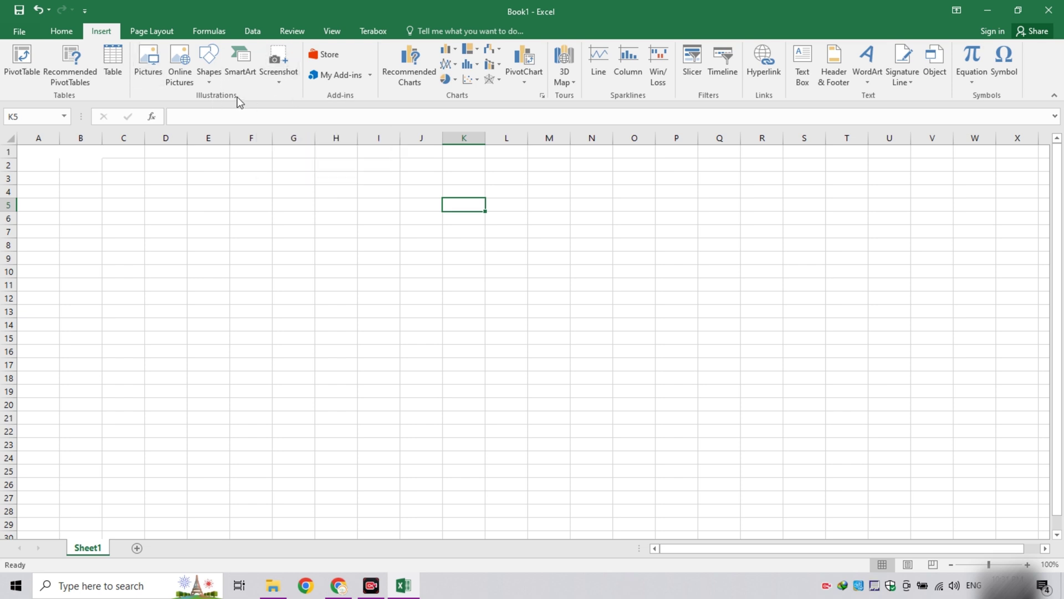
click(331, 56)
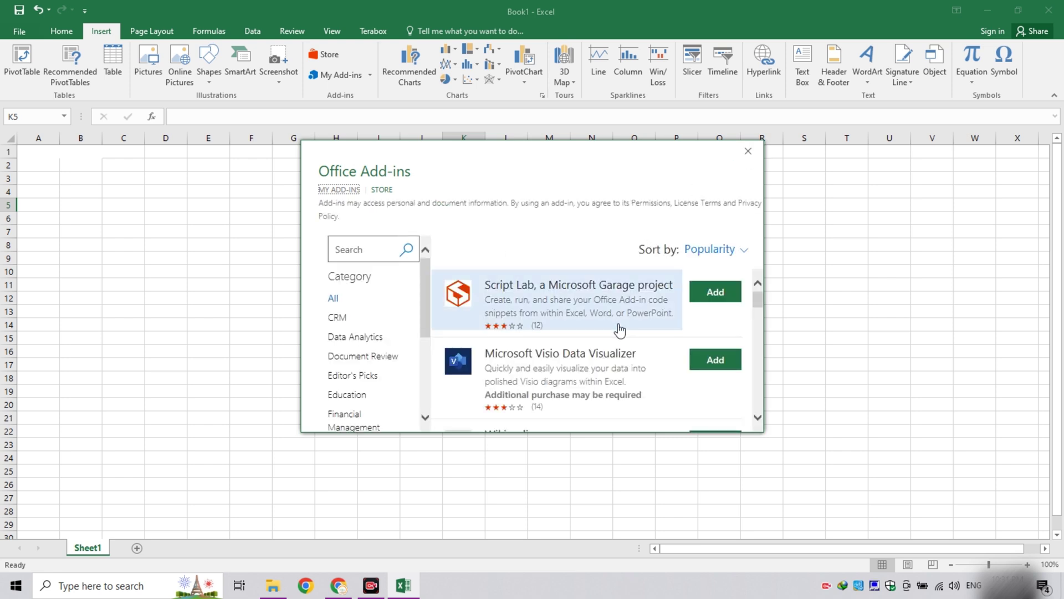
- Browse the popular add-ins listed in the Office Add-ins store and close it
scroll(760, 302, down, 3)
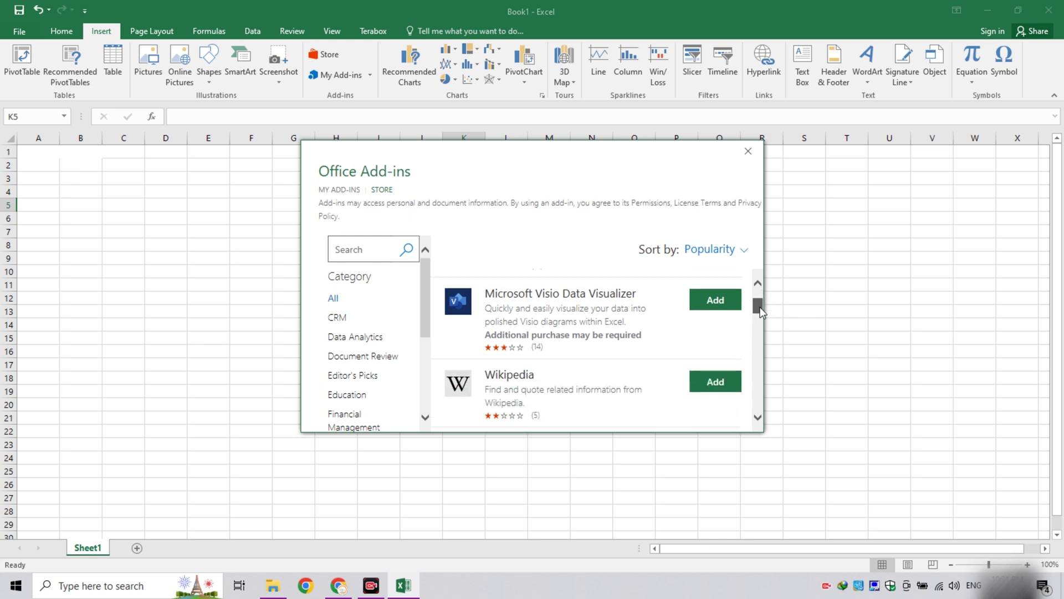
scroll(762, 284, up, 3)
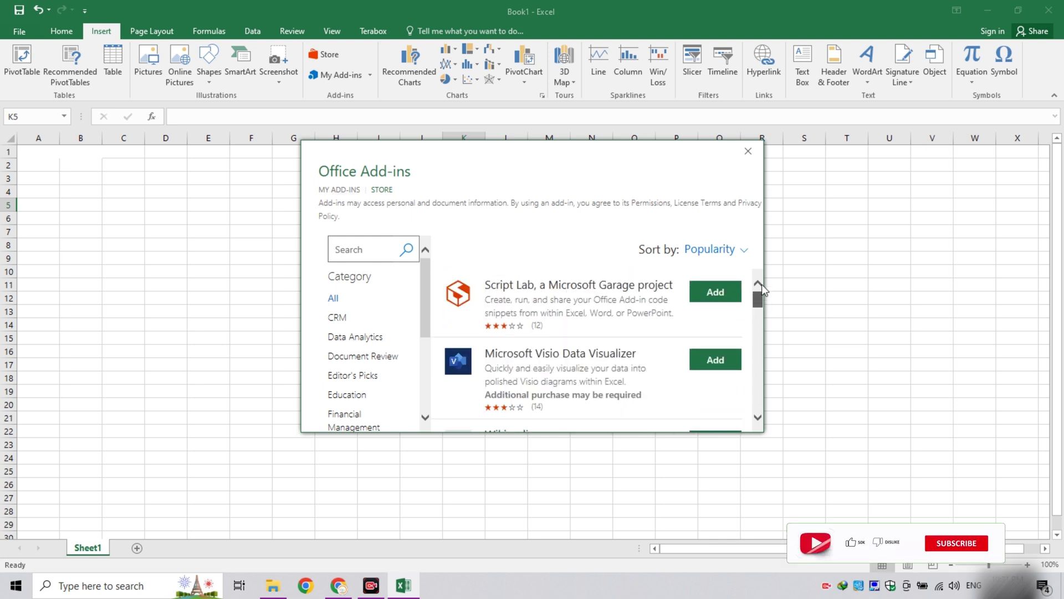
click(751, 156)
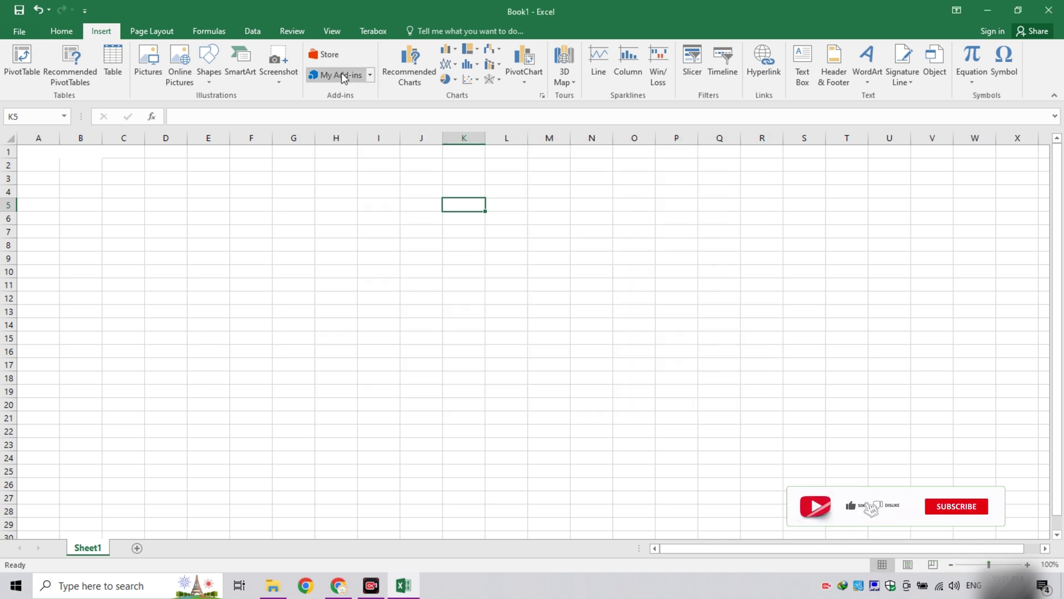
- Examine the My Add-ins and 3D Map options
click(370, 75)
click(370, 75)
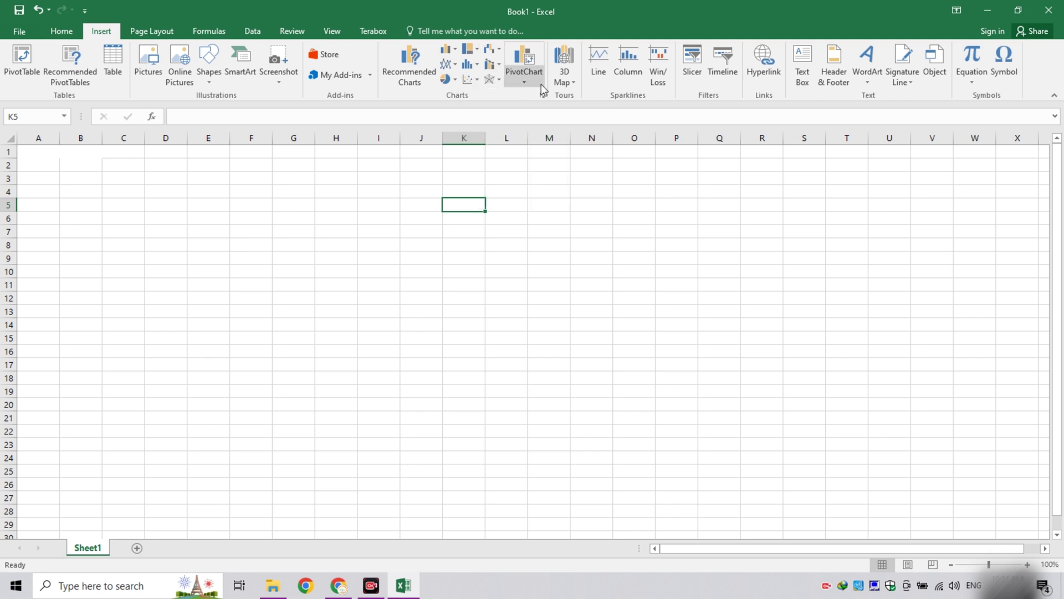
click(571, 81)
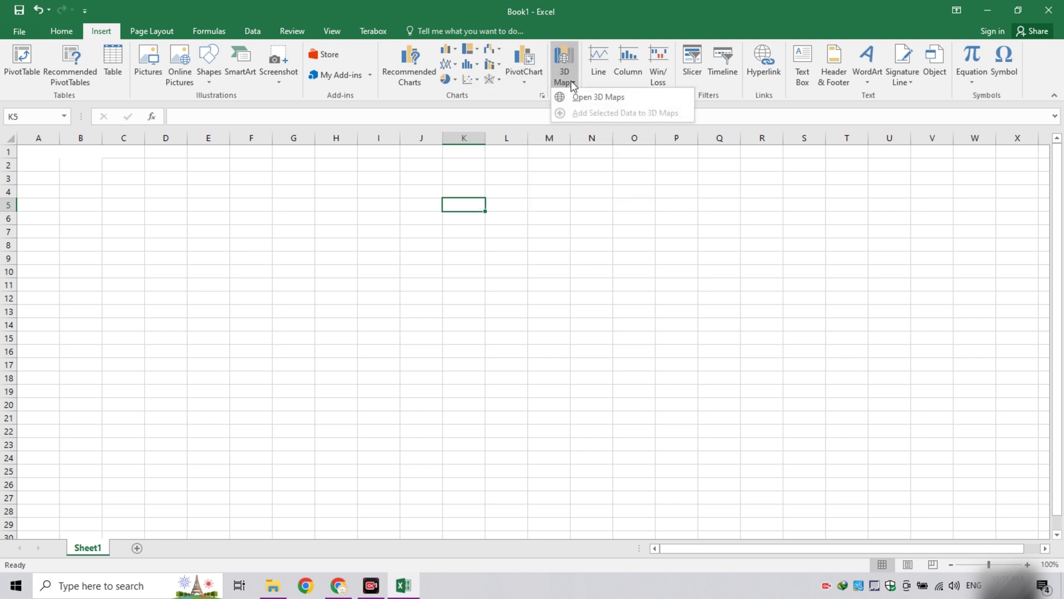
click(572, 81)
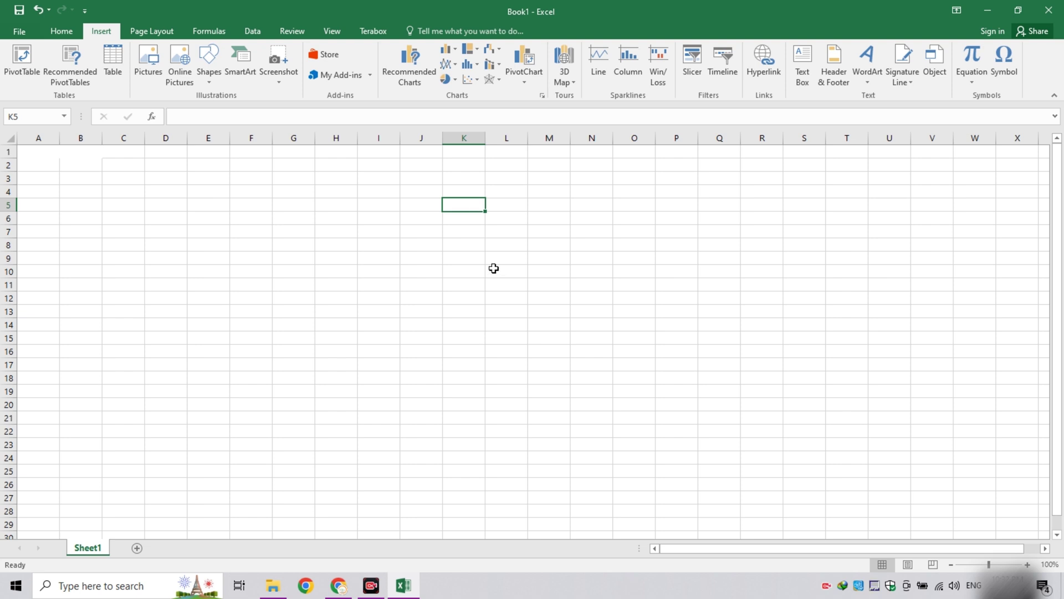
- Enter 12 in cell K5 and reselect that cell
text(12)
key(Return)
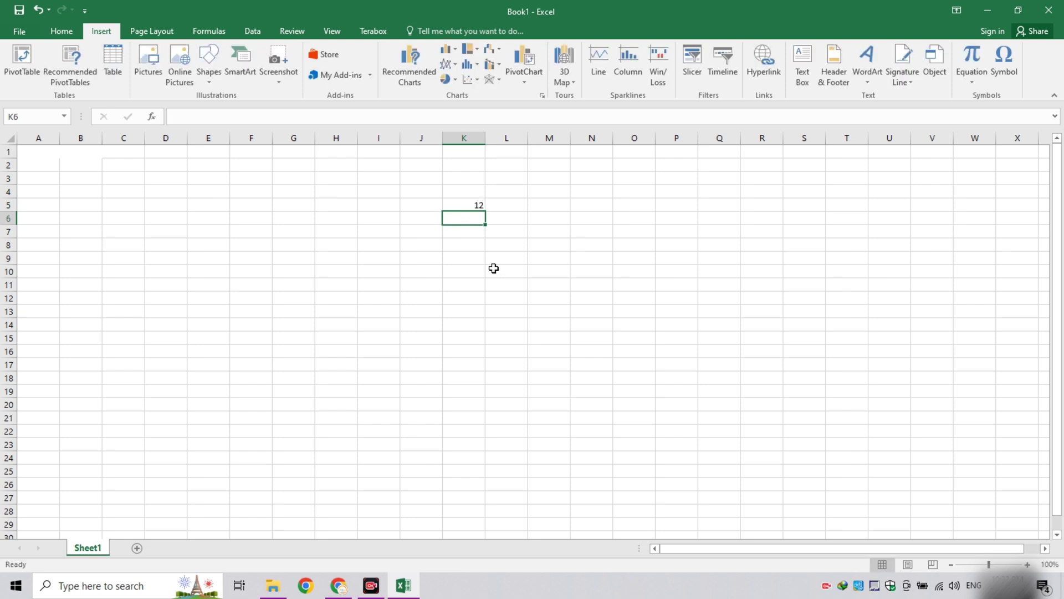
click(469, 206)
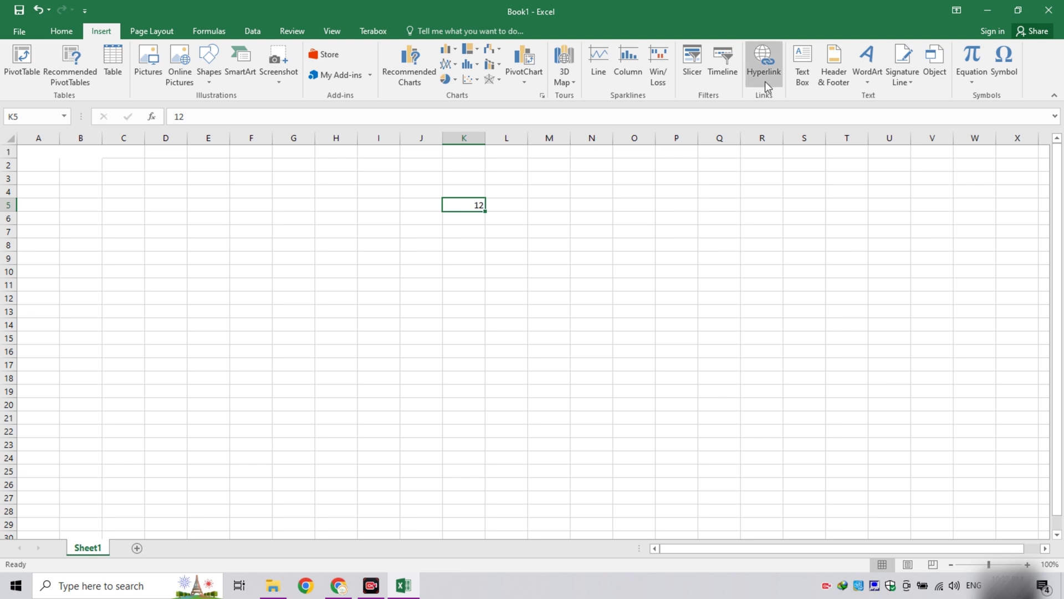
click(480, 226)
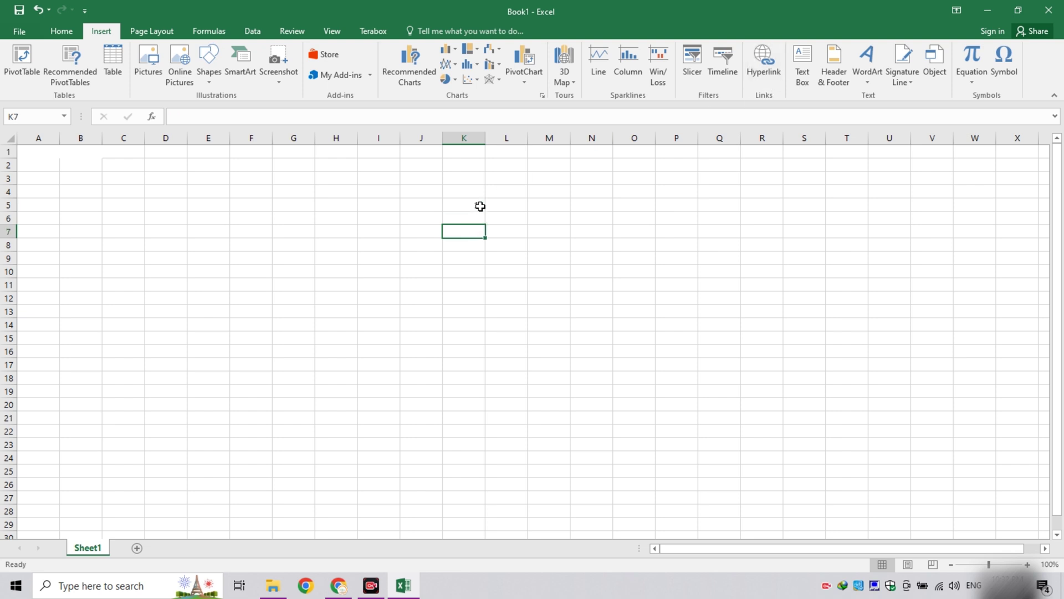
click(480, 207)
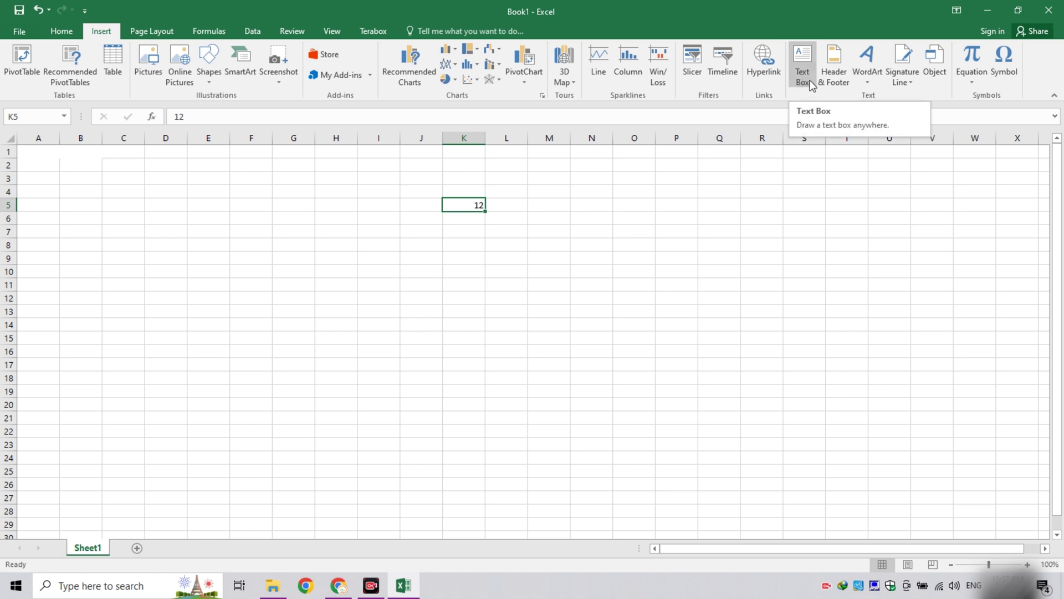
- Examine the WordArt and Signature Line options and the object types available for insertion
click(861, 82)
click(809, 161)
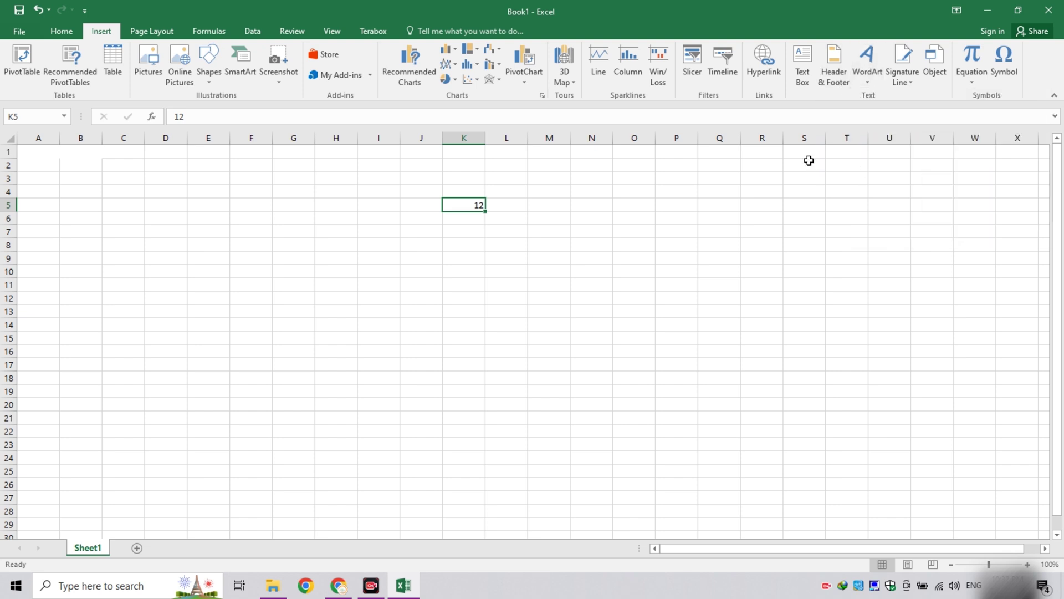
click(911, 82)
click(938, 79)
click(938, 79)
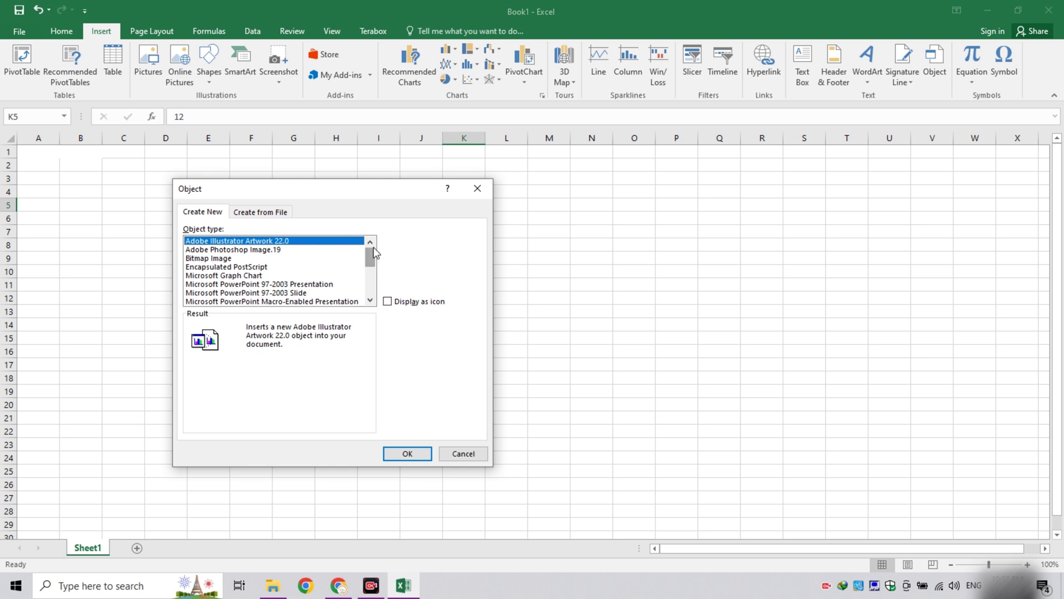
click(478, 190)
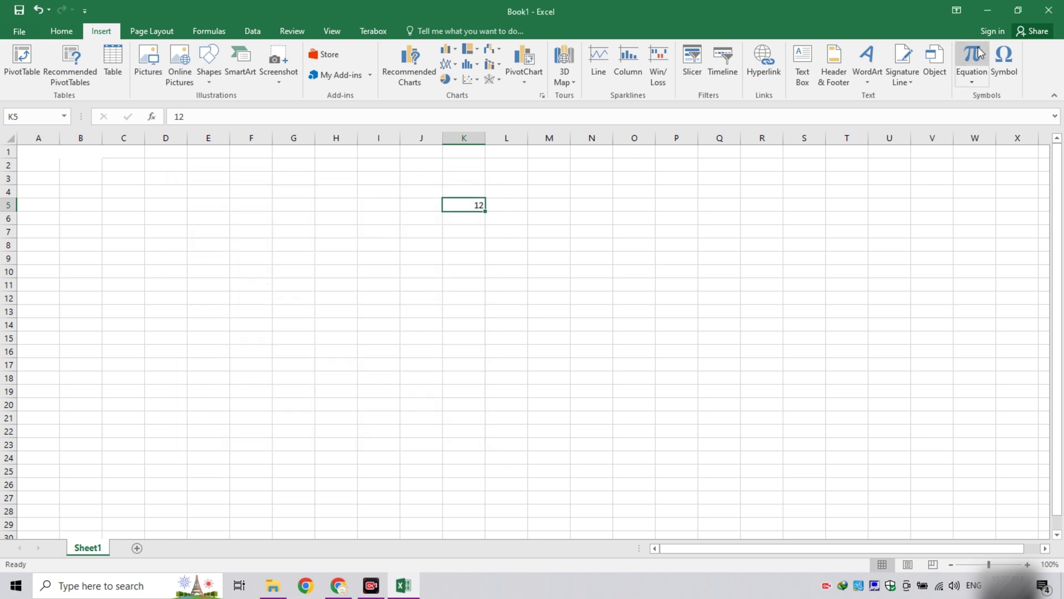
- Examine the built-in equations and the symbols available for insertion, without inserting any
click(977, 78)
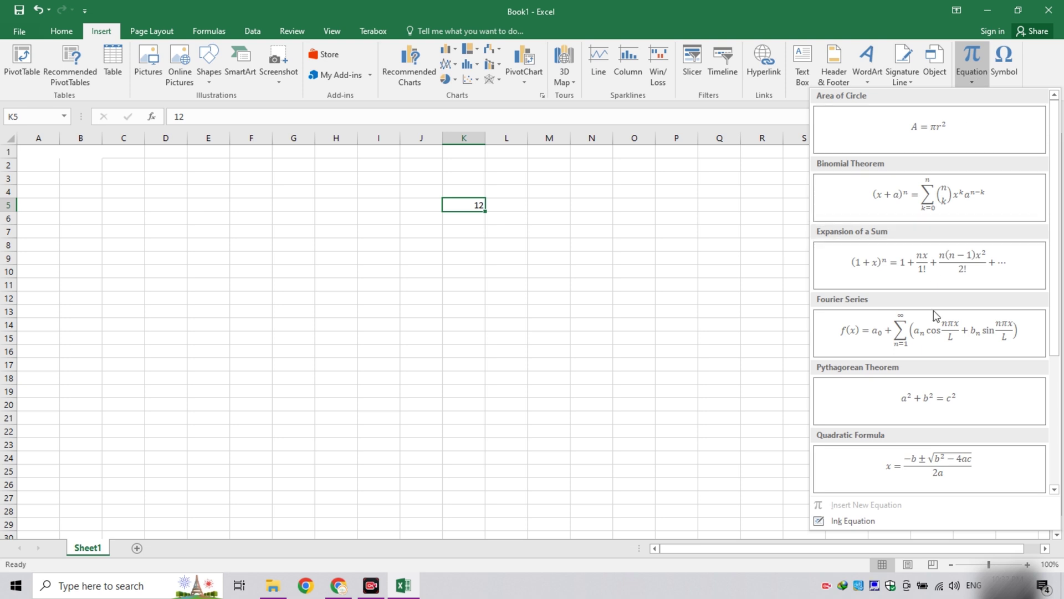
click(979, 86)
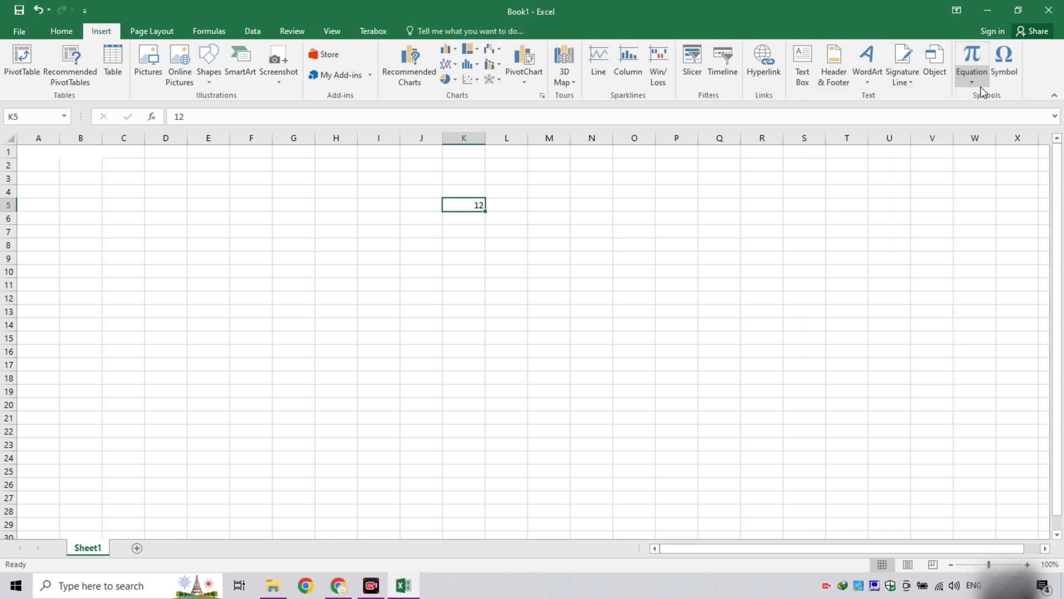
click(997, 82)
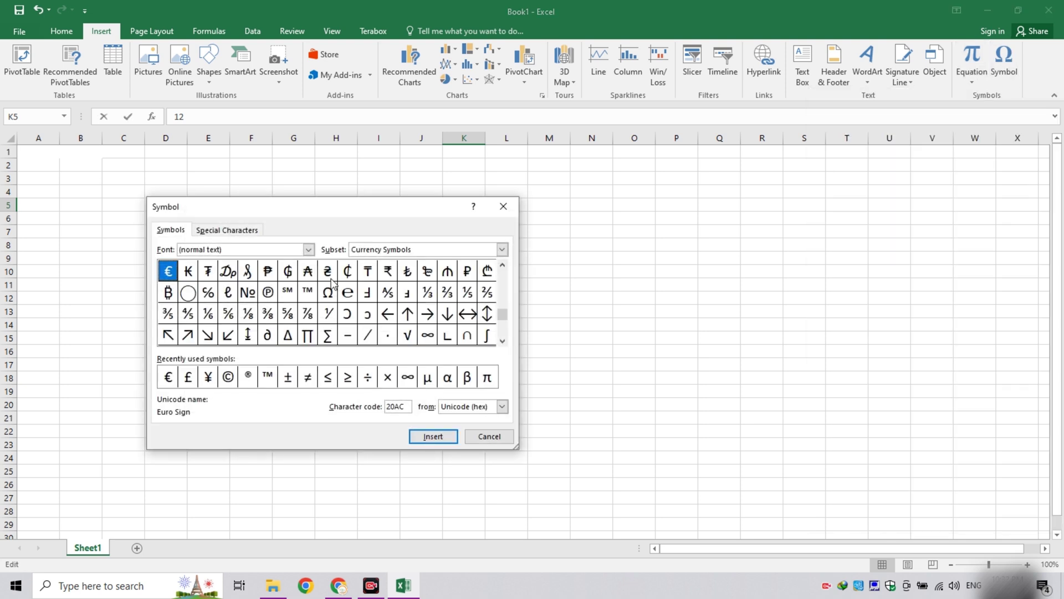
drag(505, 315, 504, 277)
click(507, 211)
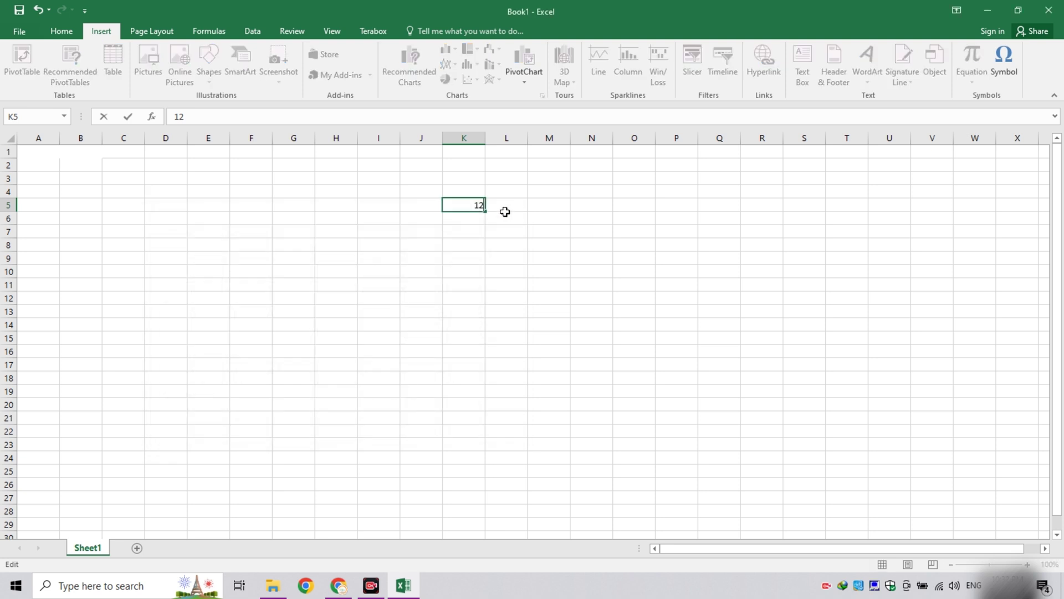
- Bring up the Page Layout commands, select cell G3 and examine the Themes, Colors, Fonts and Effects galleries
click(145, 30)
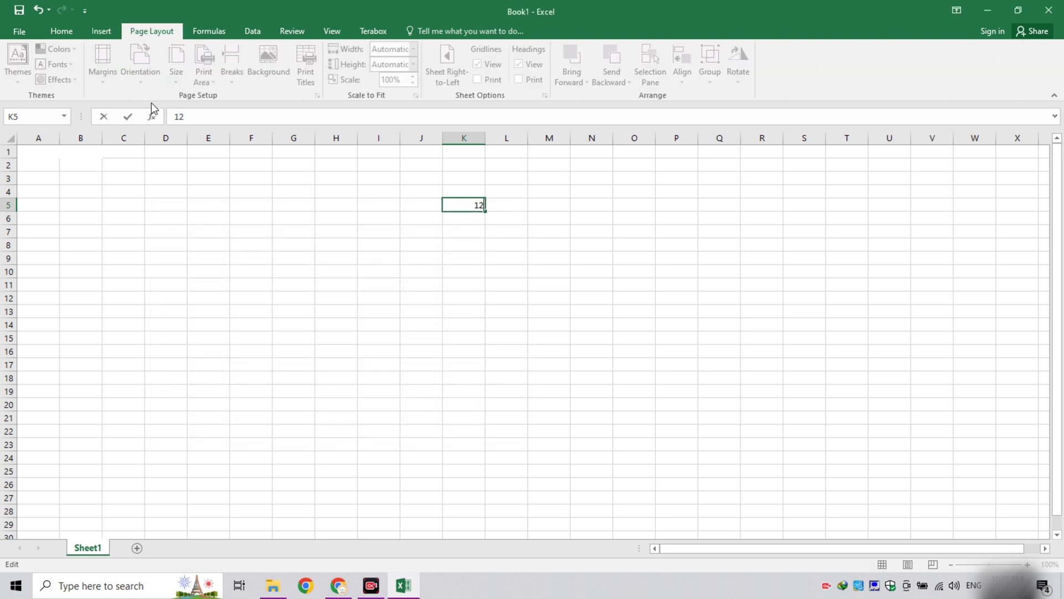
click(311, 175)
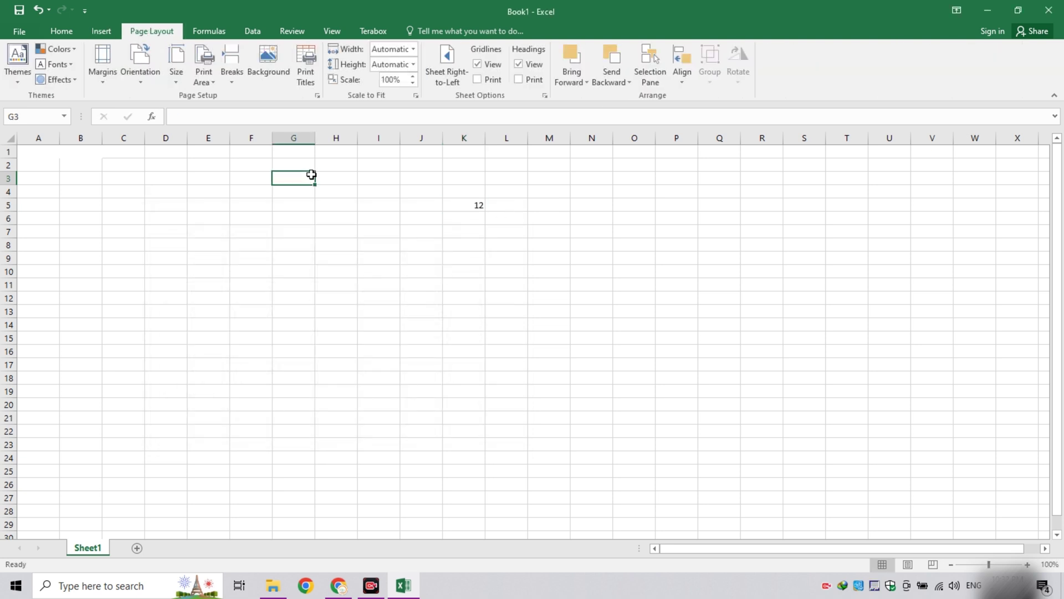
click(23, 77)
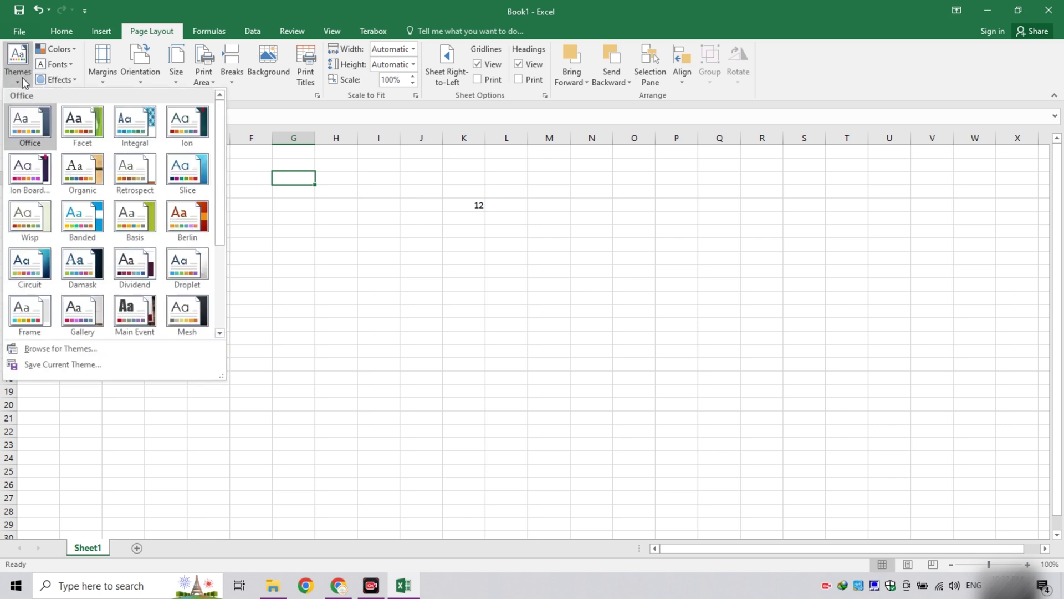
click(23, 78)
click(72, 50)
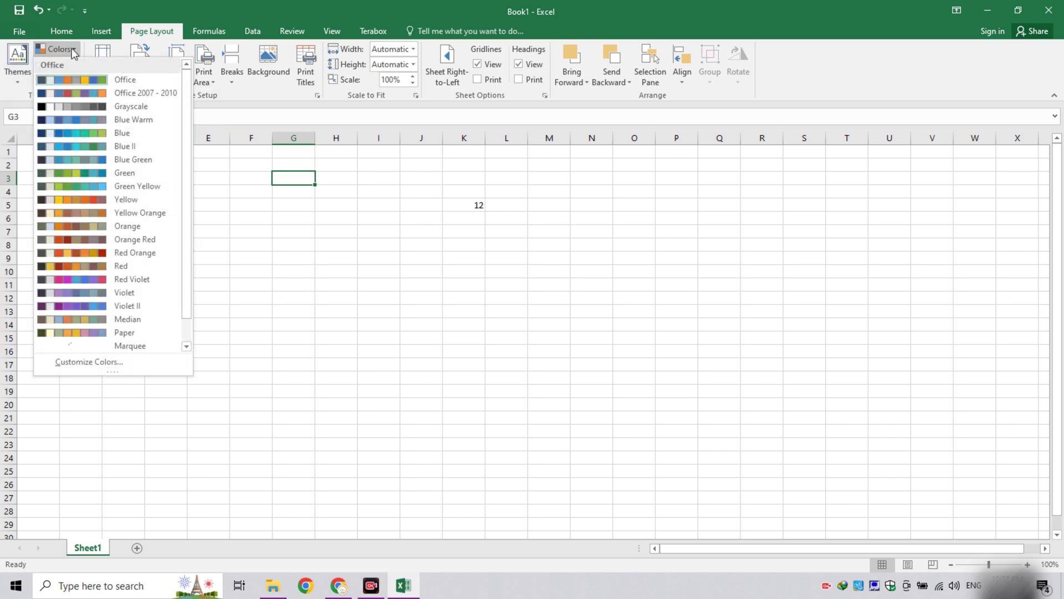
click(71, 50)
click(70, 65)
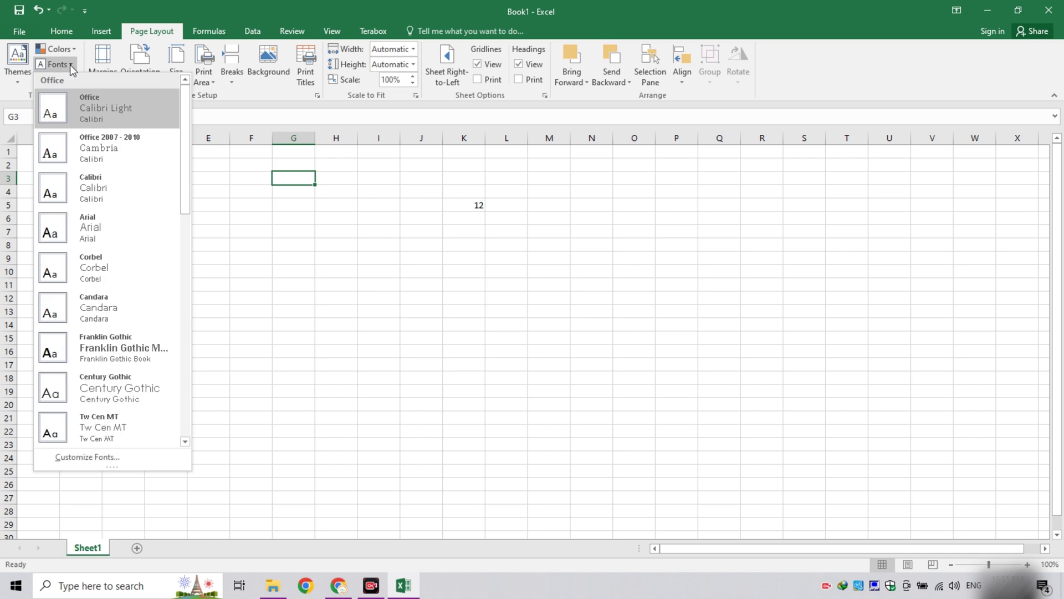
click(69, 65)
click(72, 82)
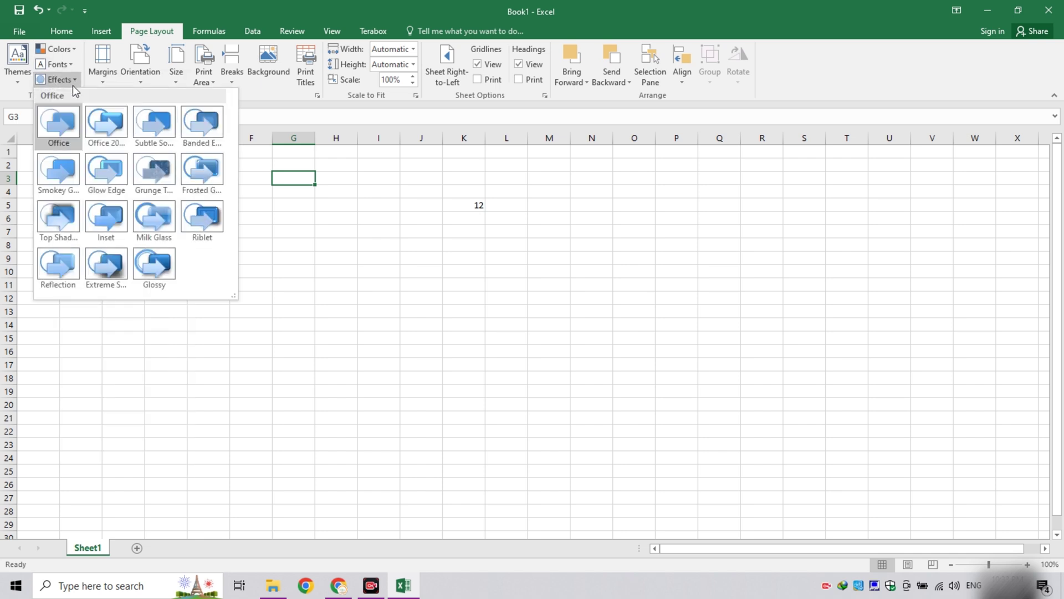
click(72, 84)
click(78, 83)
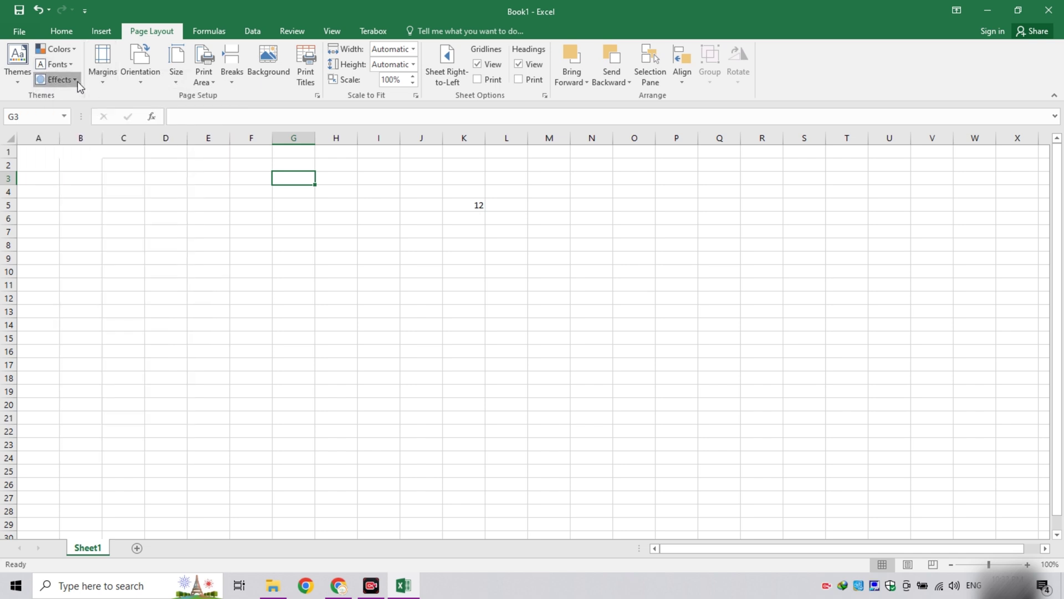
click(78, 84)
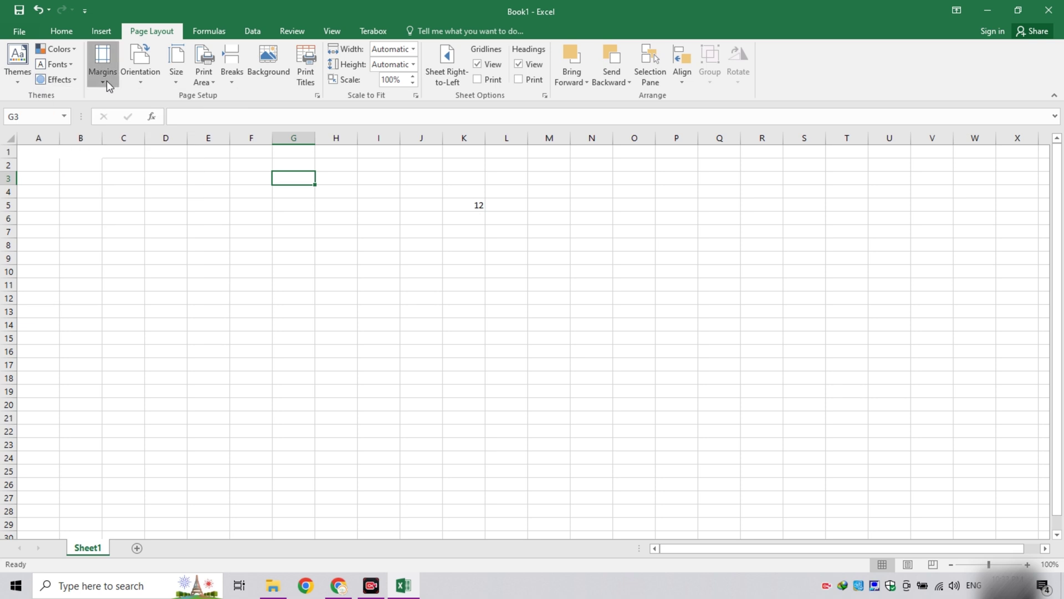
- Look over the Margins presets, try Landscape page orientation and switch back to Portrait
click(106, 81)
click(106, 81)
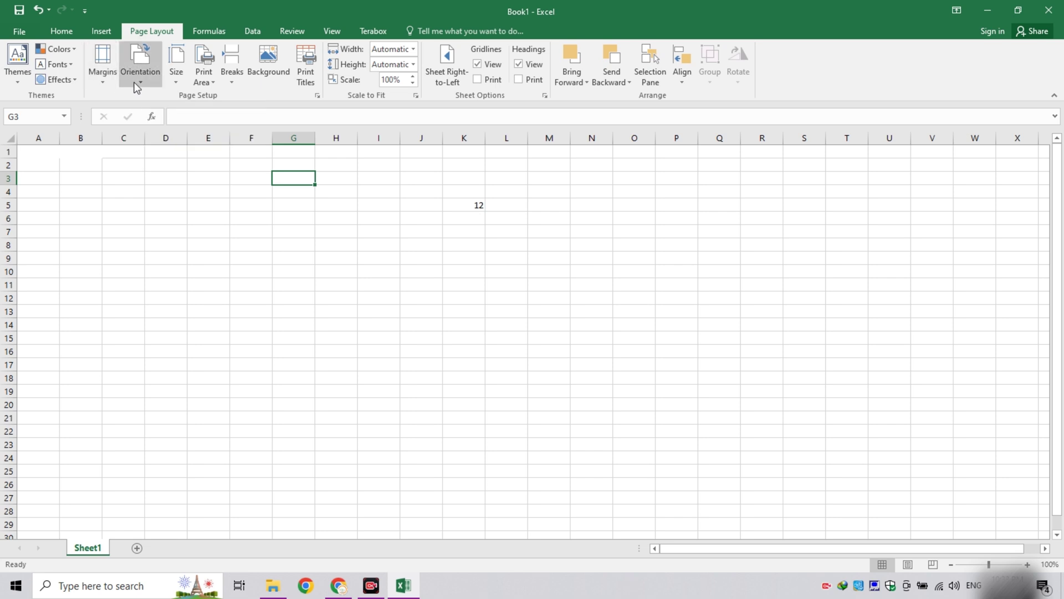
click(143, 81)
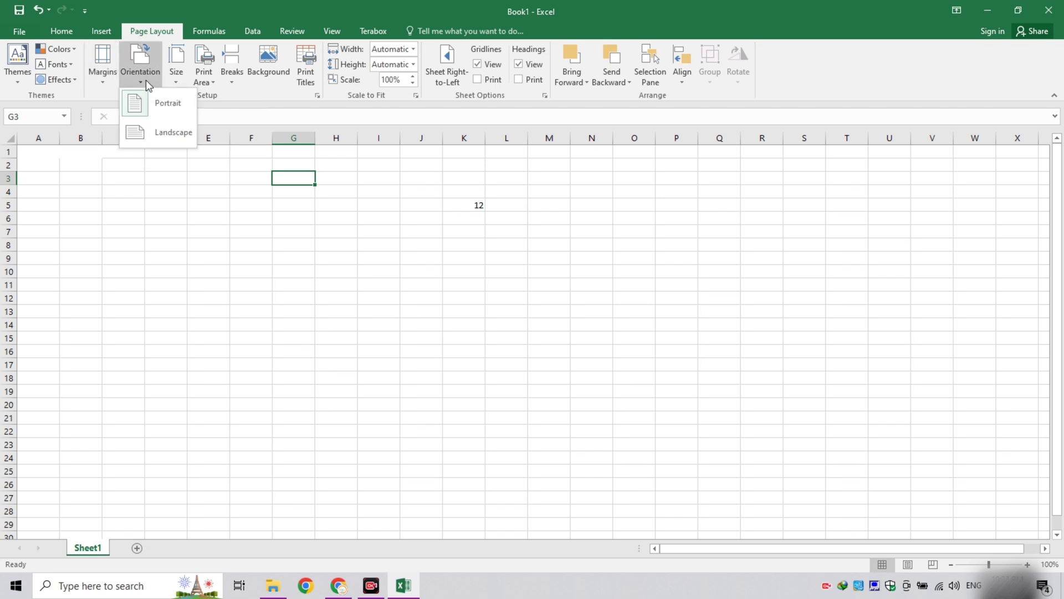
click(162, 127)
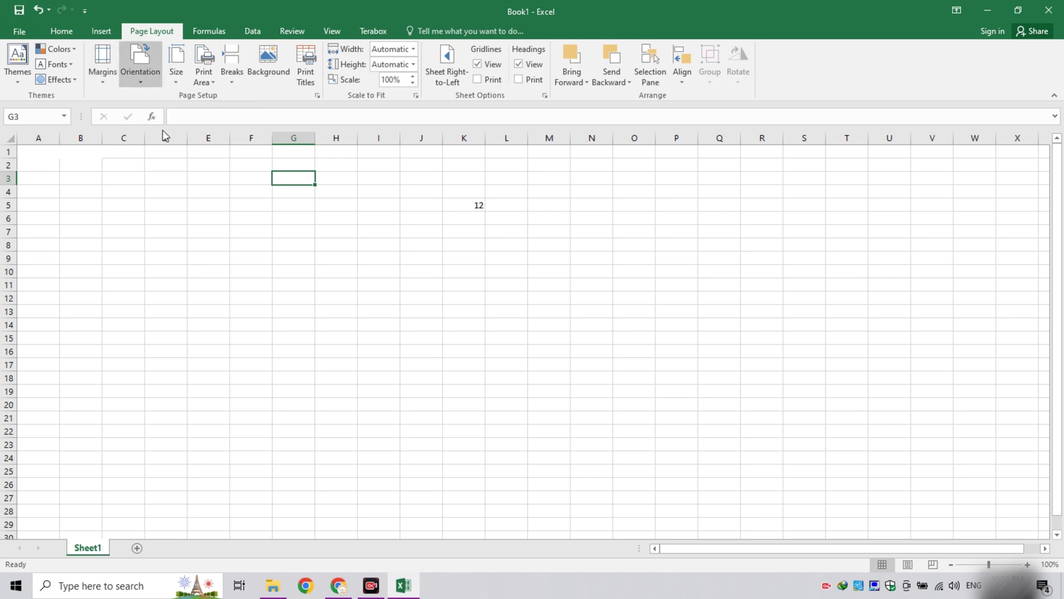
click(145, 83)
click(151, 103)
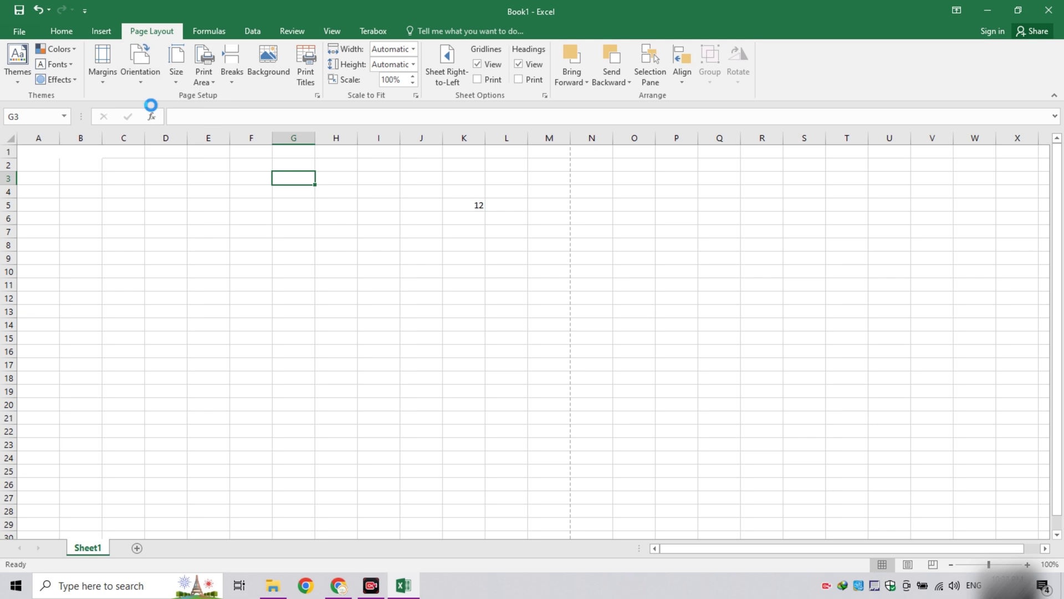
- Examine the available paper sizes and the Print Area options
click(175, 77)
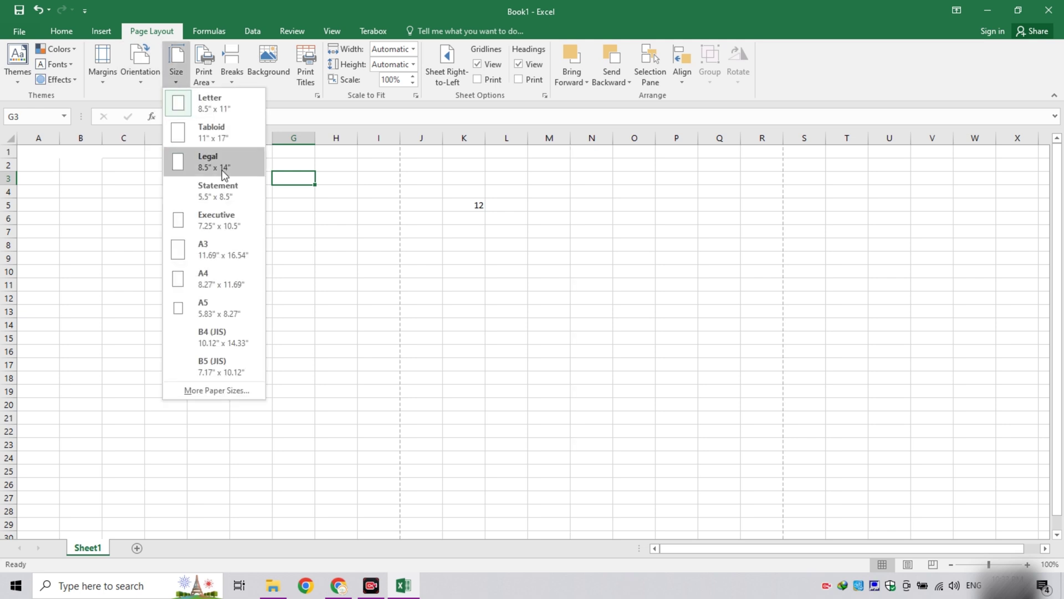
click(184, 86)
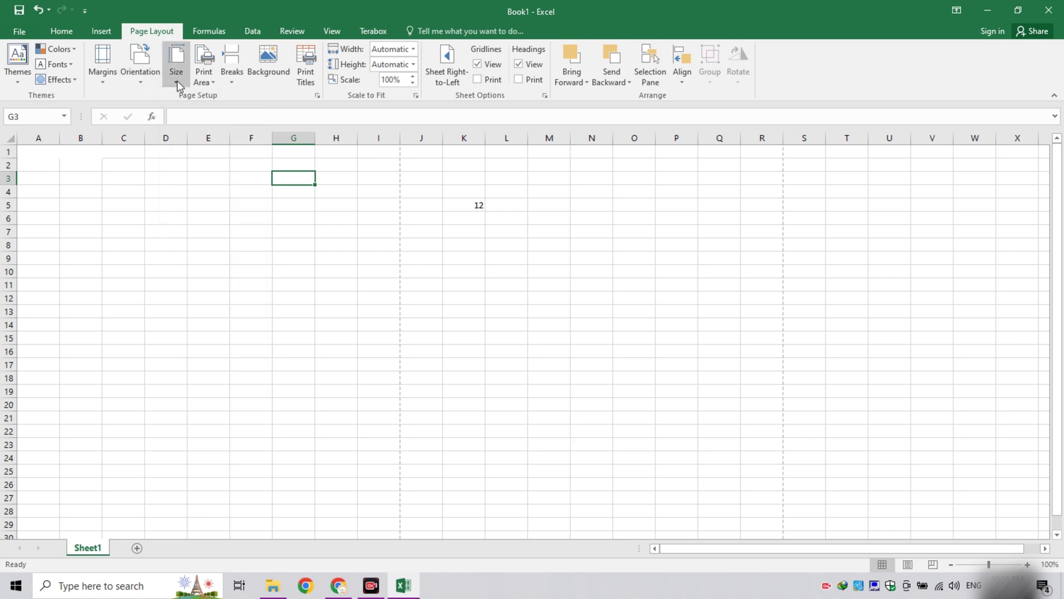
click(207, 83)
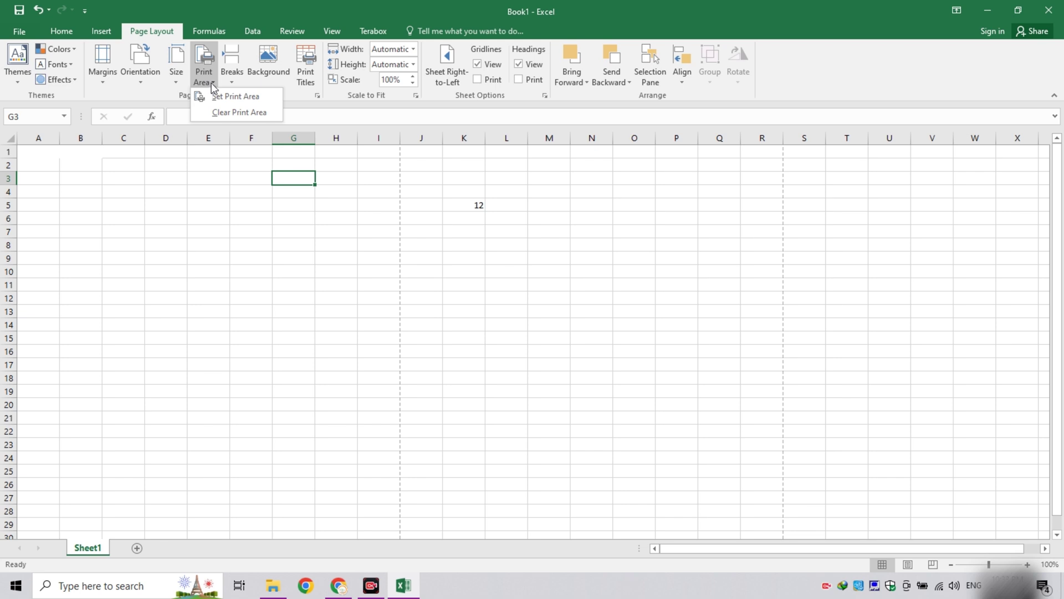
click(214, 96)
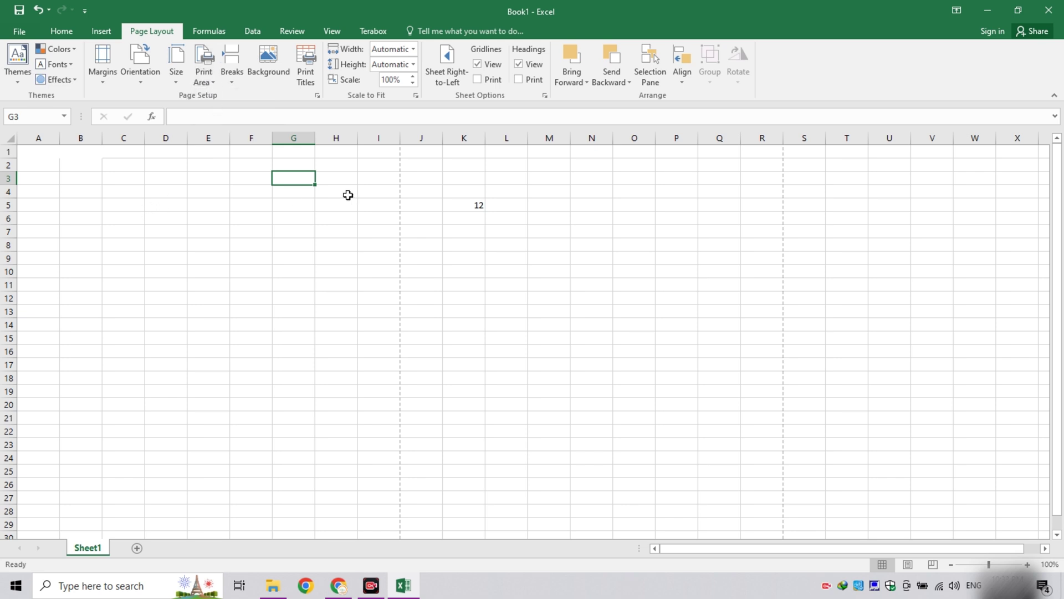
- Select the range F4:I8, look over the Print Area options without applying one, and reselect only cell F4
drag(267, 190, 370, 240)
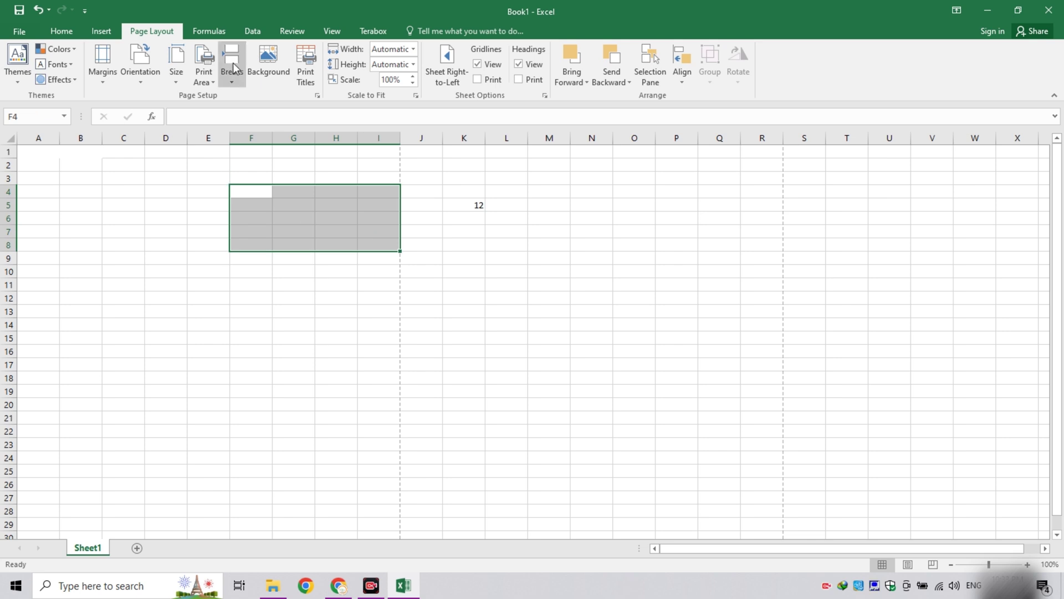
click(214, 79)
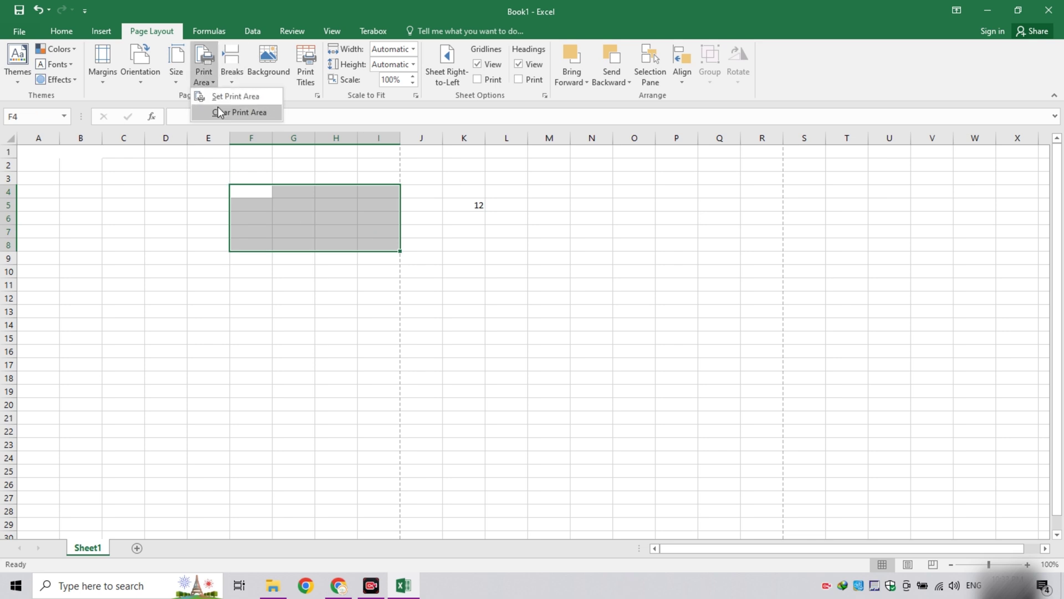
click(215, 171)
click(246, 190)
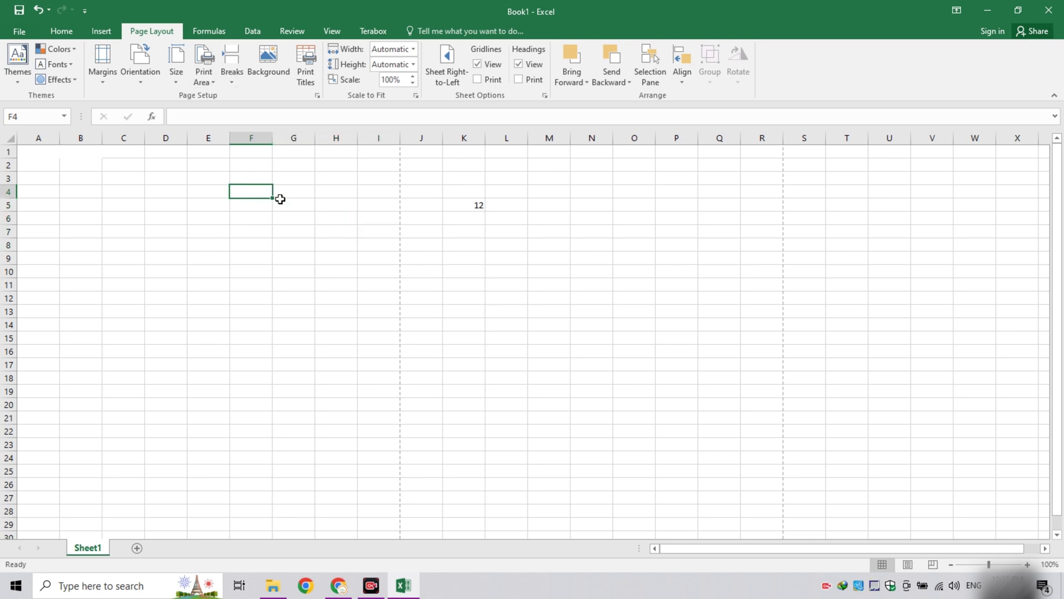
- Look at the sheet background picture chooser and the Print Titles settings, closing each without making changes
click(271, 83)
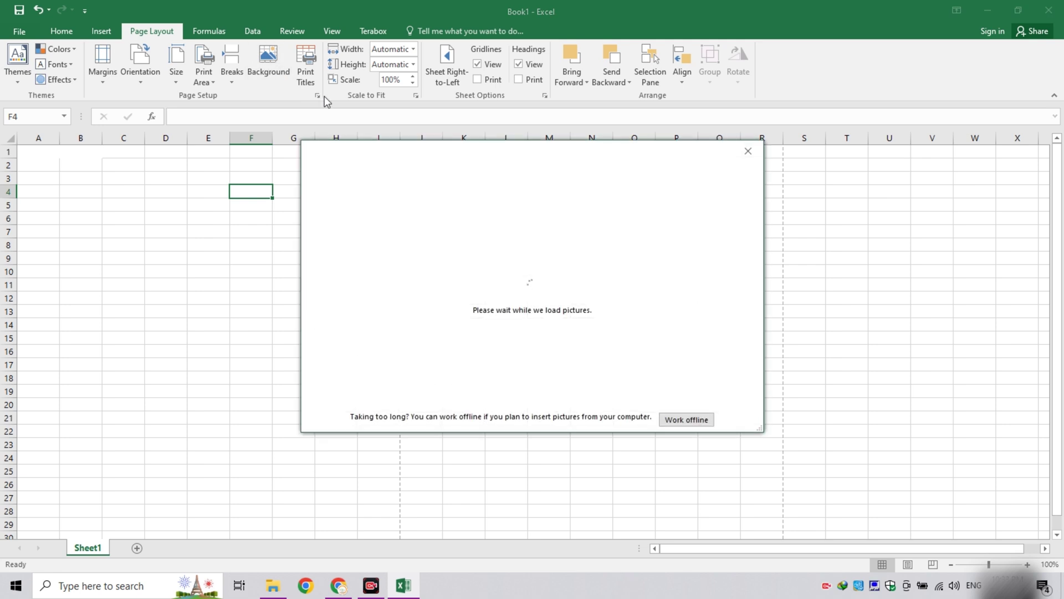
click(748, 149)
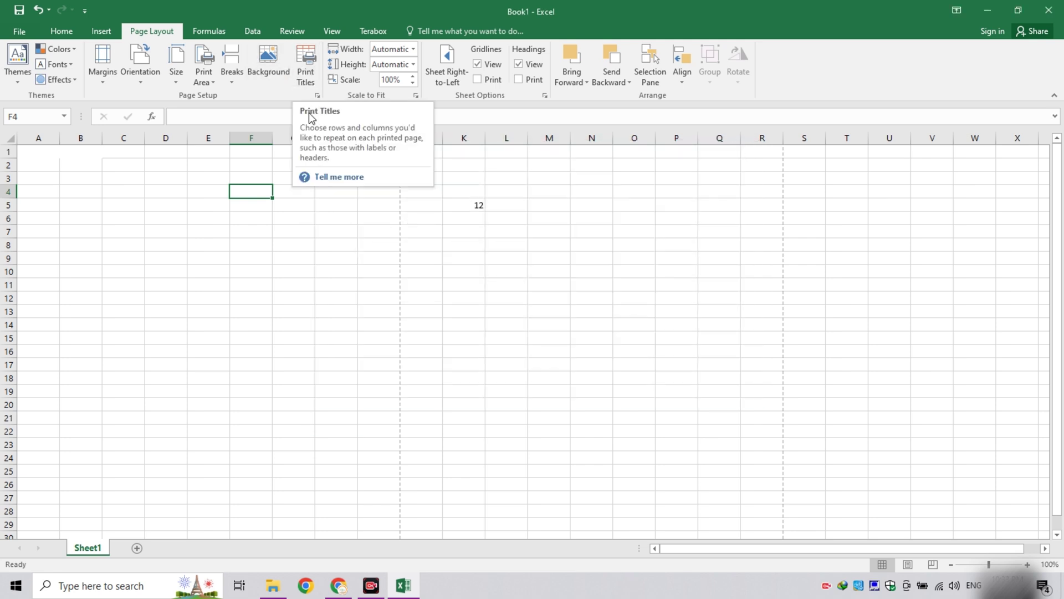
click(311, 85)
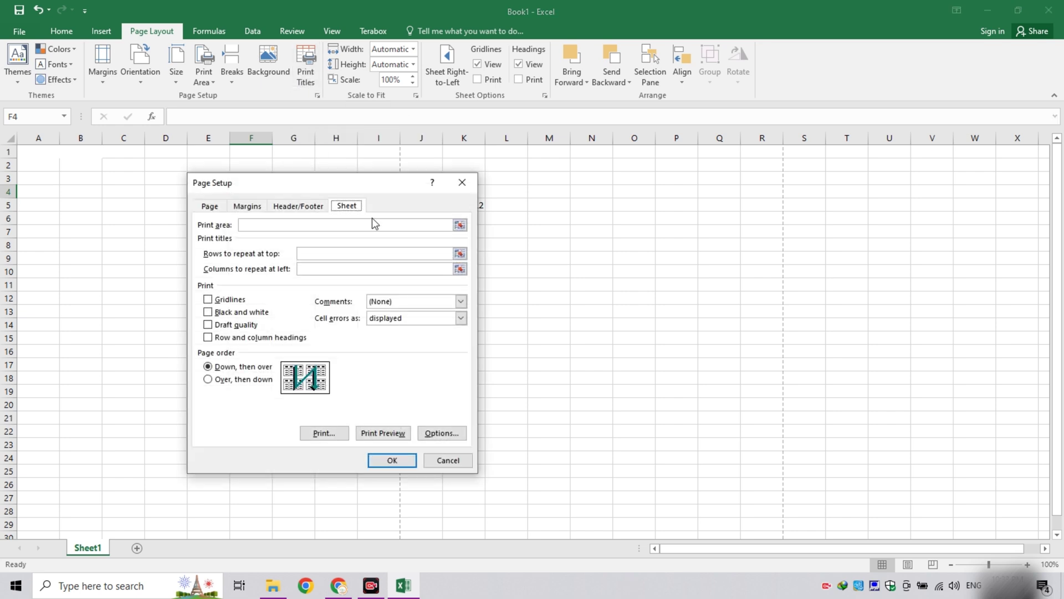
click(464, 184)
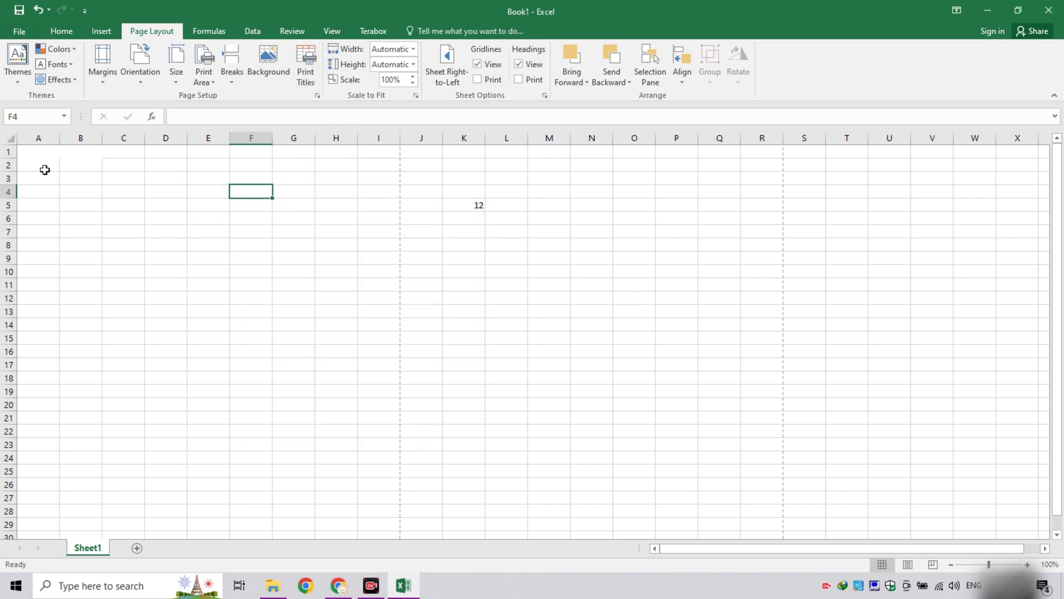
- Select the range A3:I3, and select the cells of row 4 one at a time from A4 to G4
drag(44, 177, 372, 183)
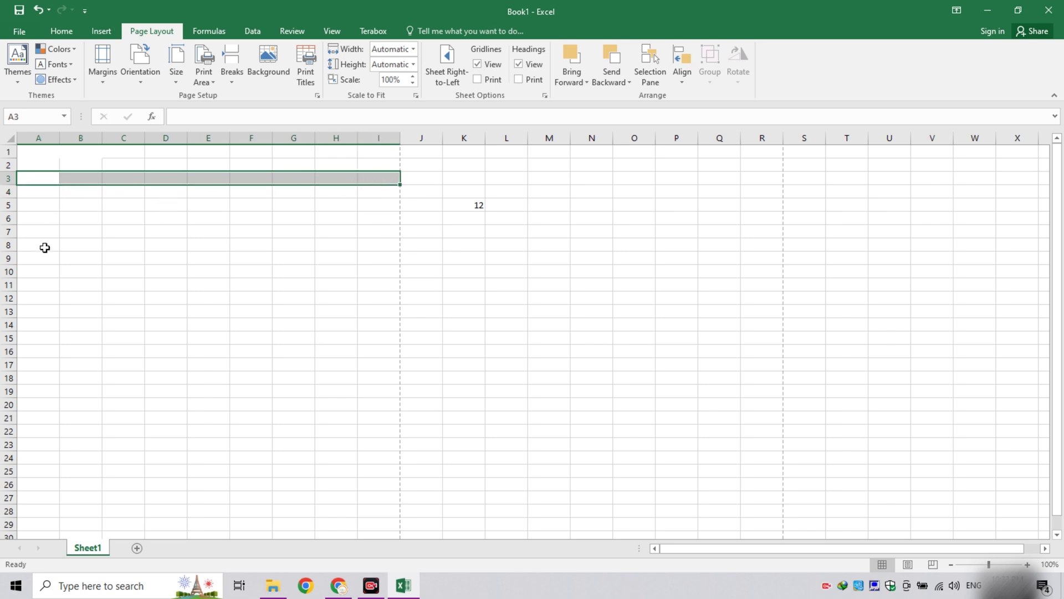
click(49, 194)
click(94, 191)
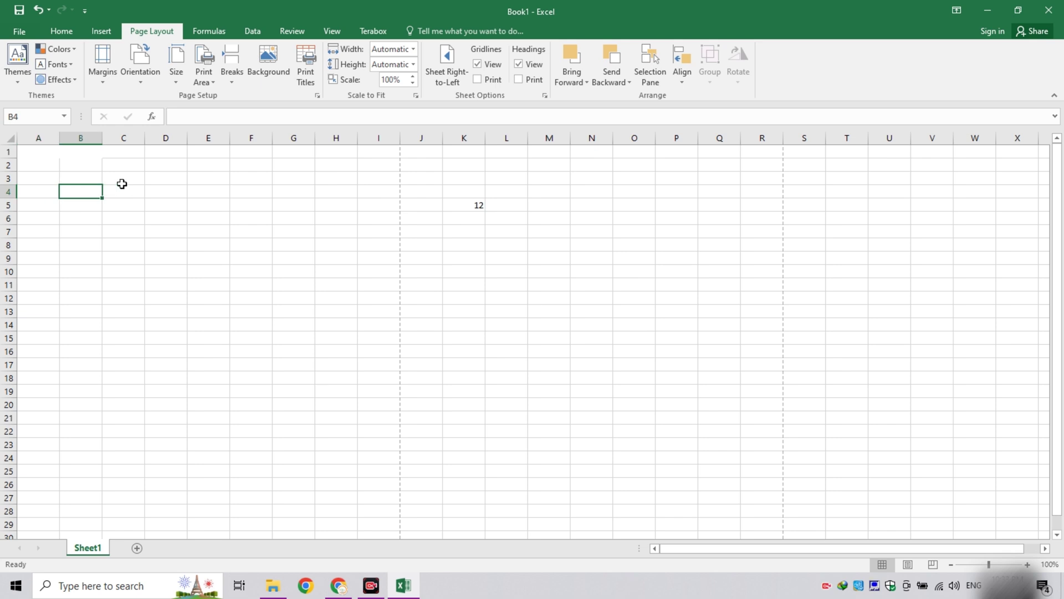
click(133, 189)
click(170, 187)
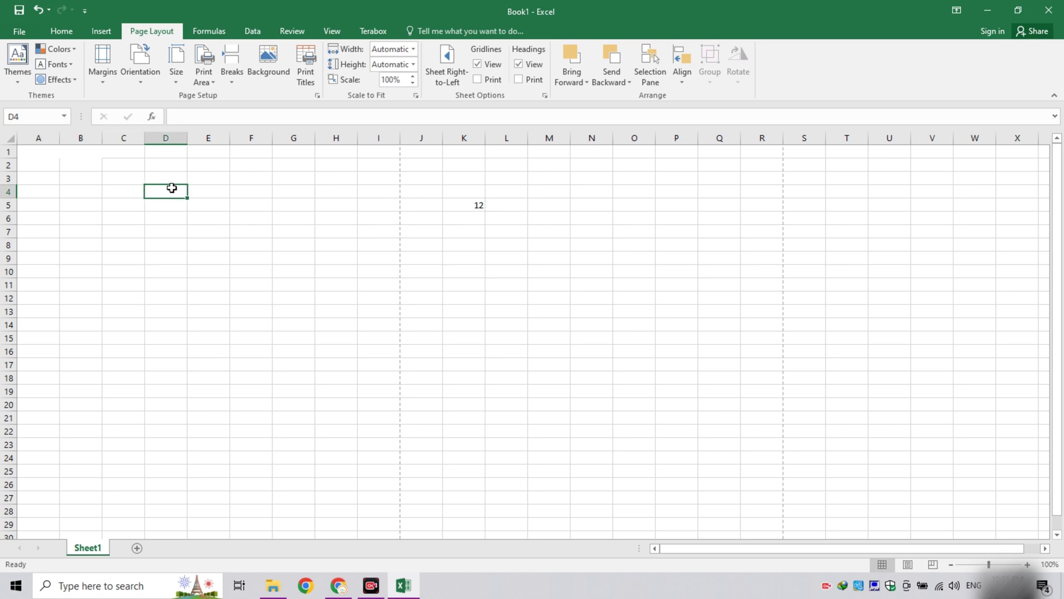
click(209, 194)
click(254, 192)
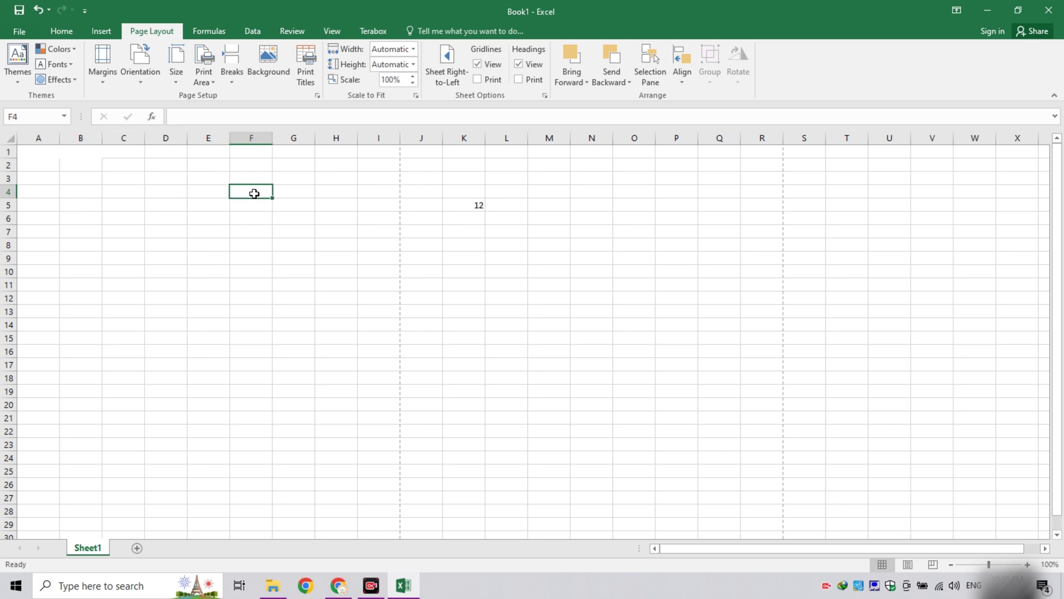
click(292, 193)
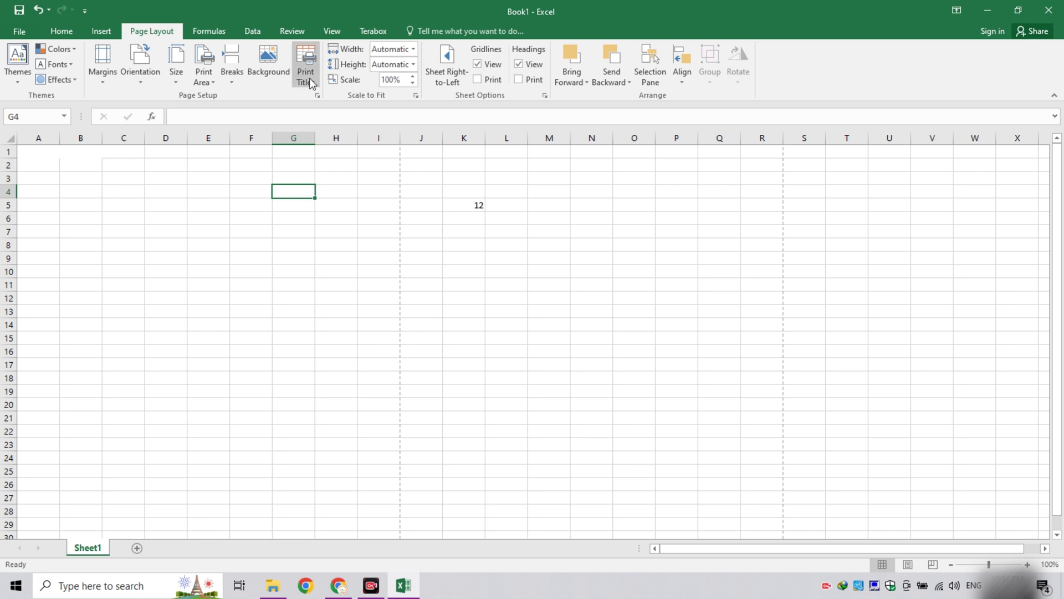
- Select cell A4 and review the Print Titles settings in Page Setup, closing them without changes
click(63, 364)
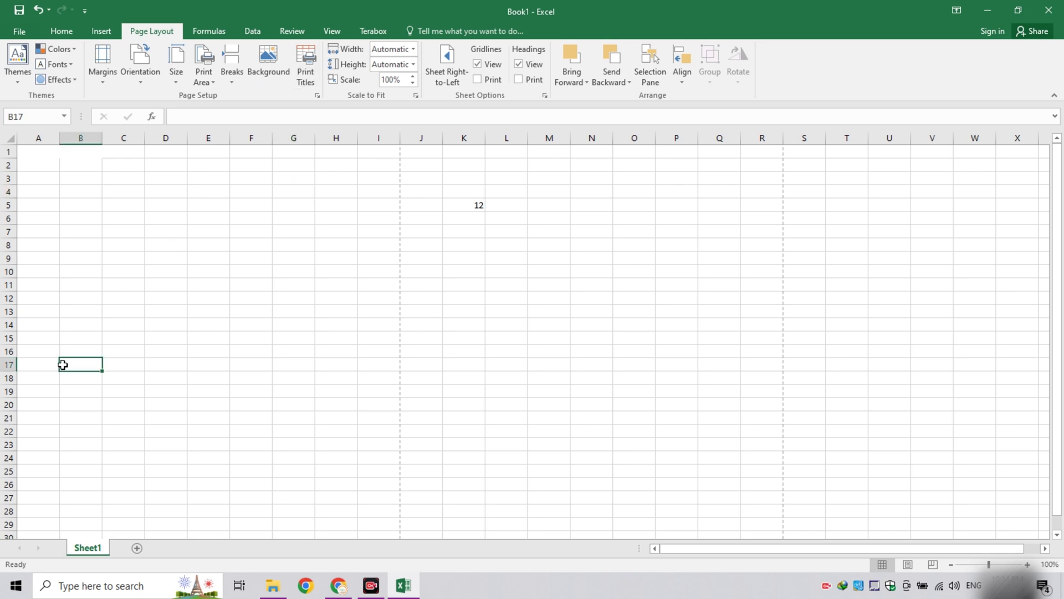
click(7, 191)
click(40, 190)
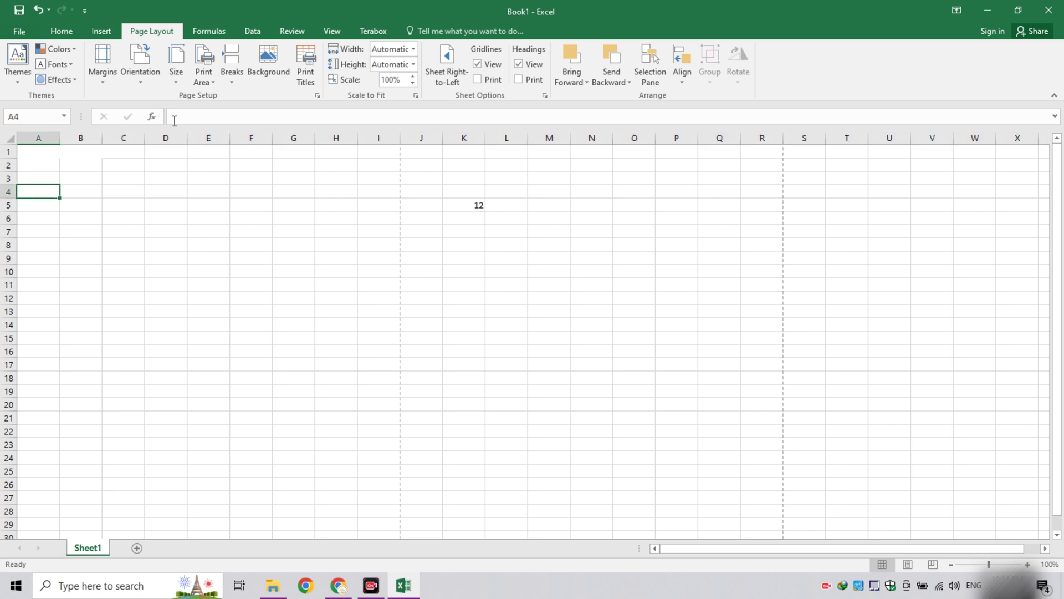
click(308, 80)
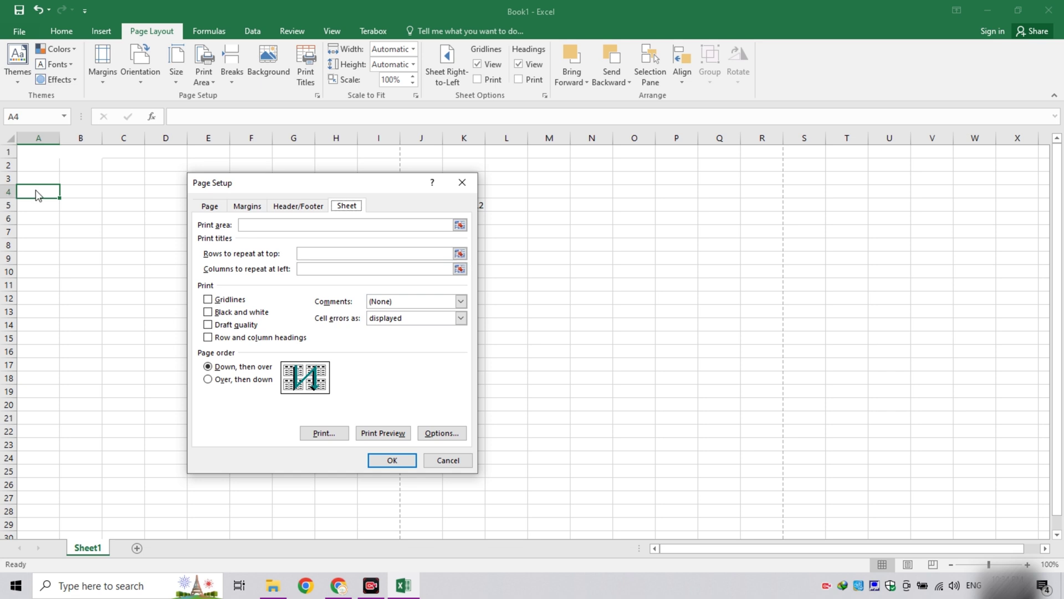
click(467, 182)
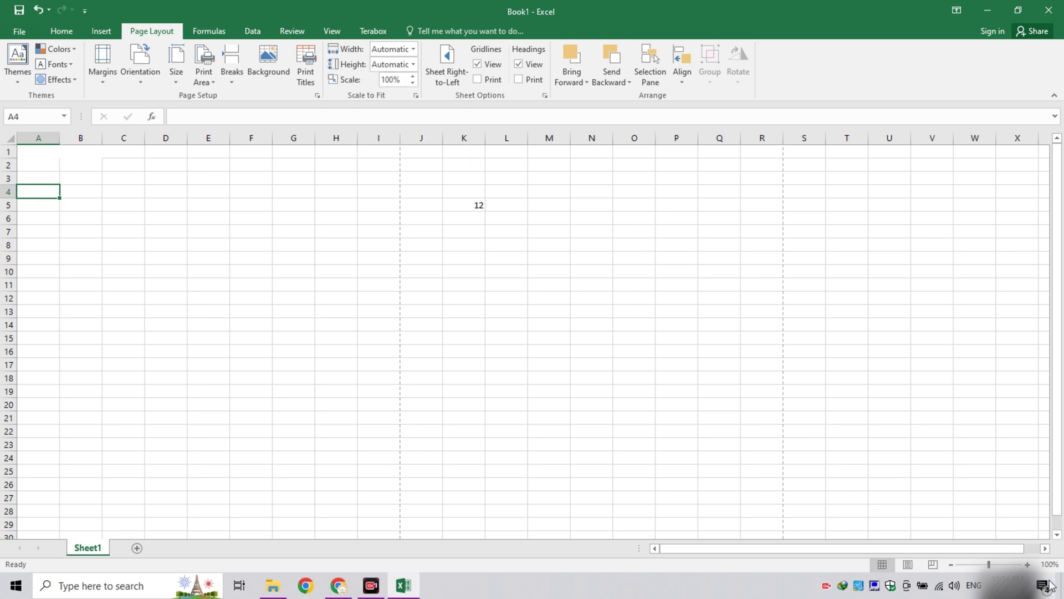
- Zoom the sheet to 110% and back to 100%, and try switching gridline printing on and off
click(1027, 565)
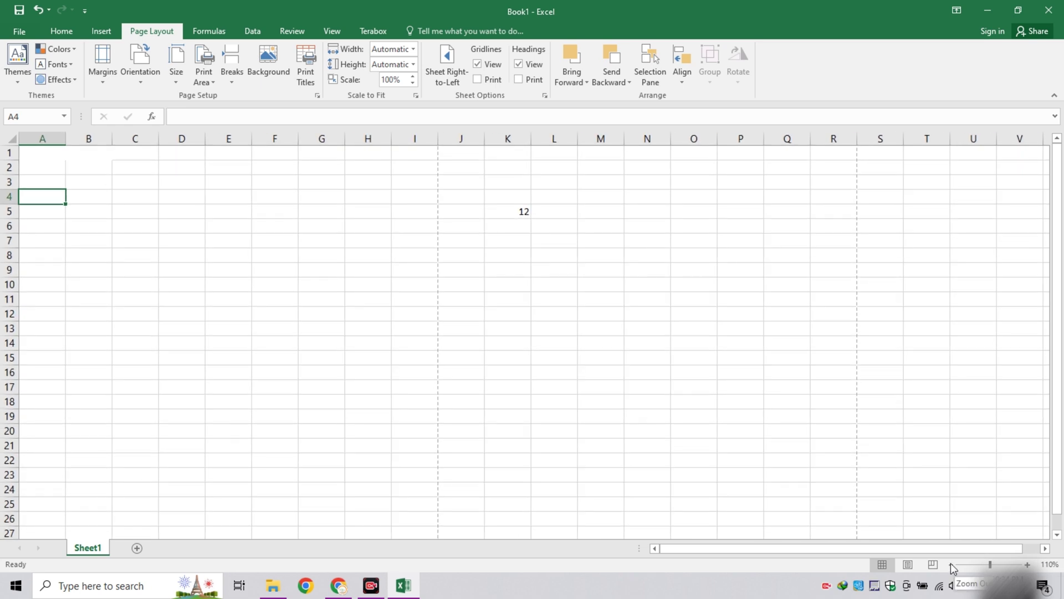
click(951, 564)
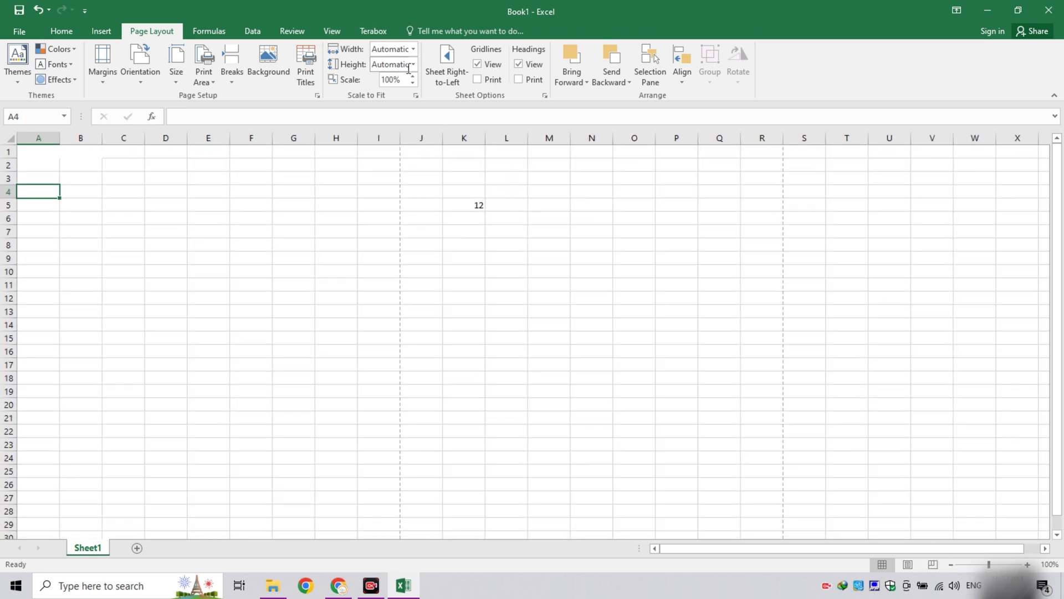
click(499, 82)
click(483, 78)
click(492, 78)
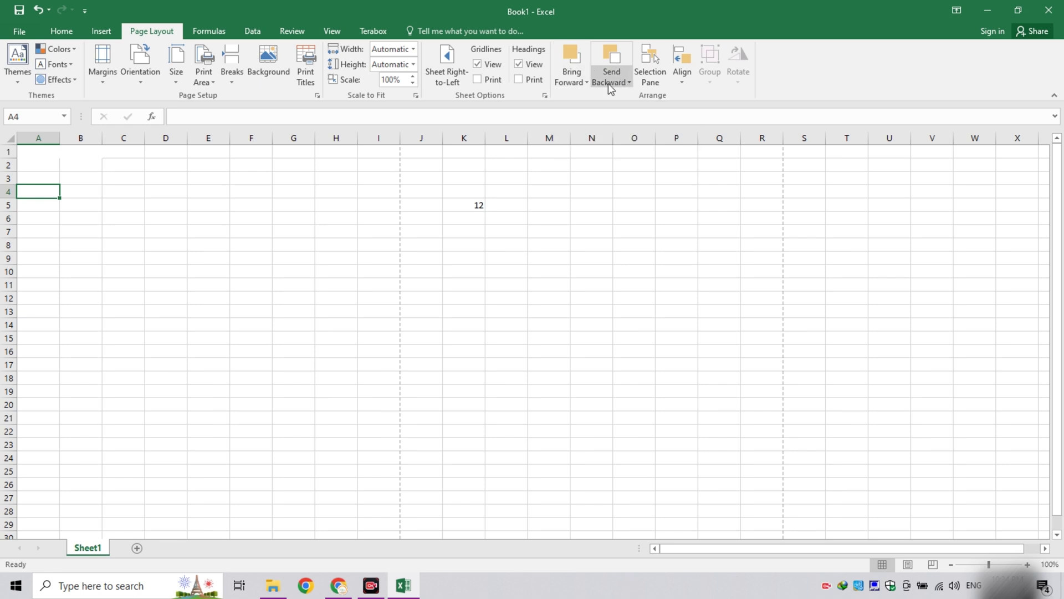
- Select cell G6 and examine the Formulas function categories, including Financial, Text, Date & Time and More Functions, without inserting any
click(294, 219)
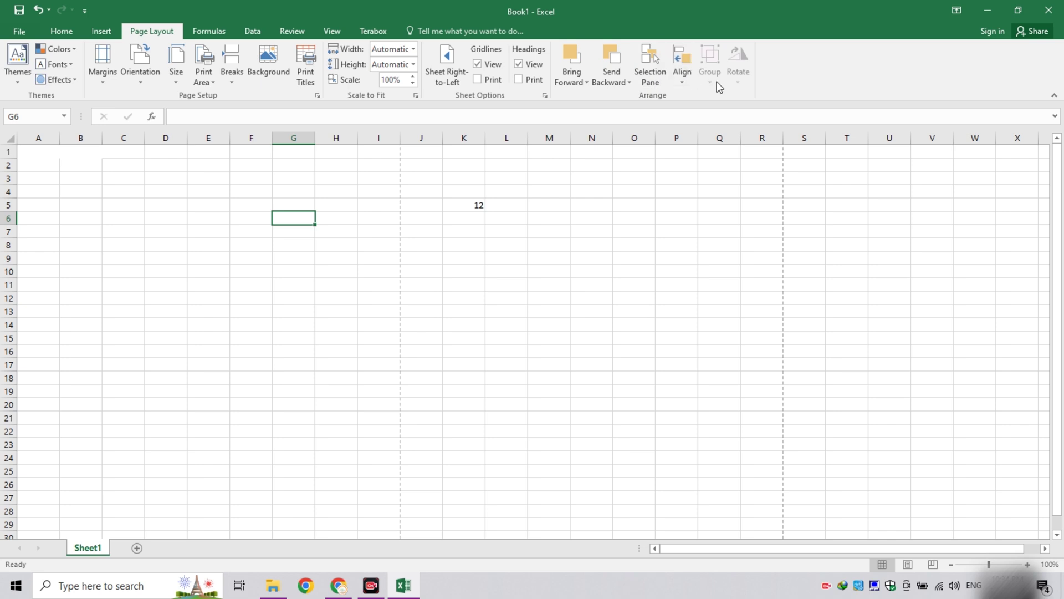
click(209, 31)
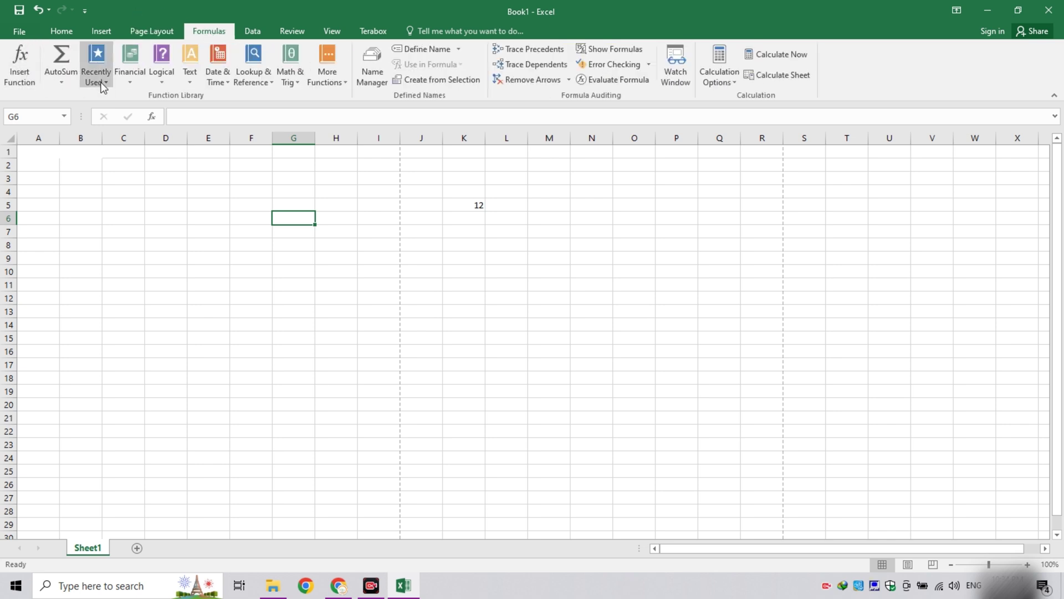
click(139, 79)
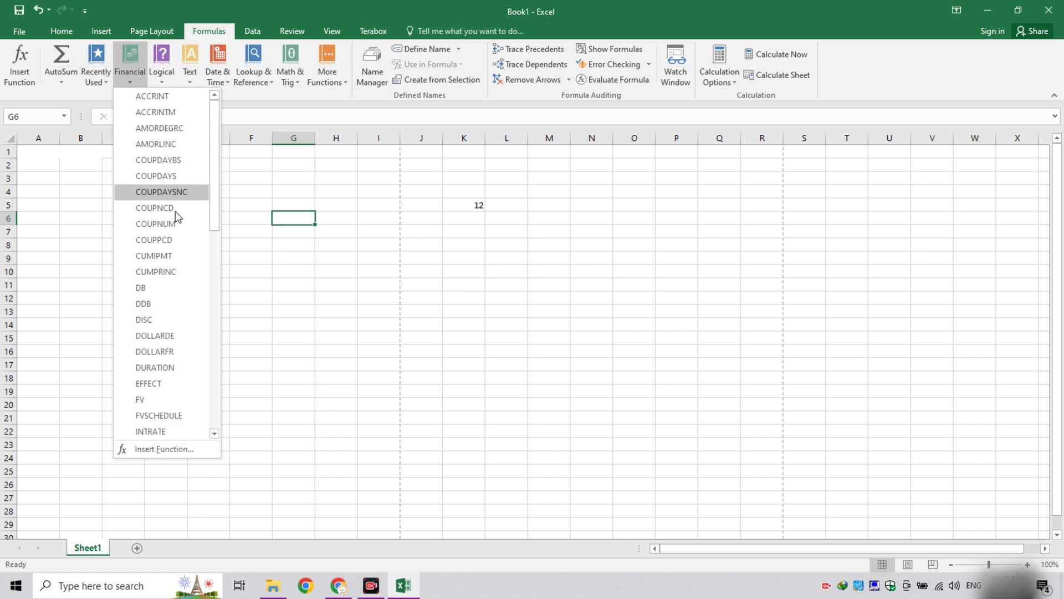
drag(215, 205, 210, 166)
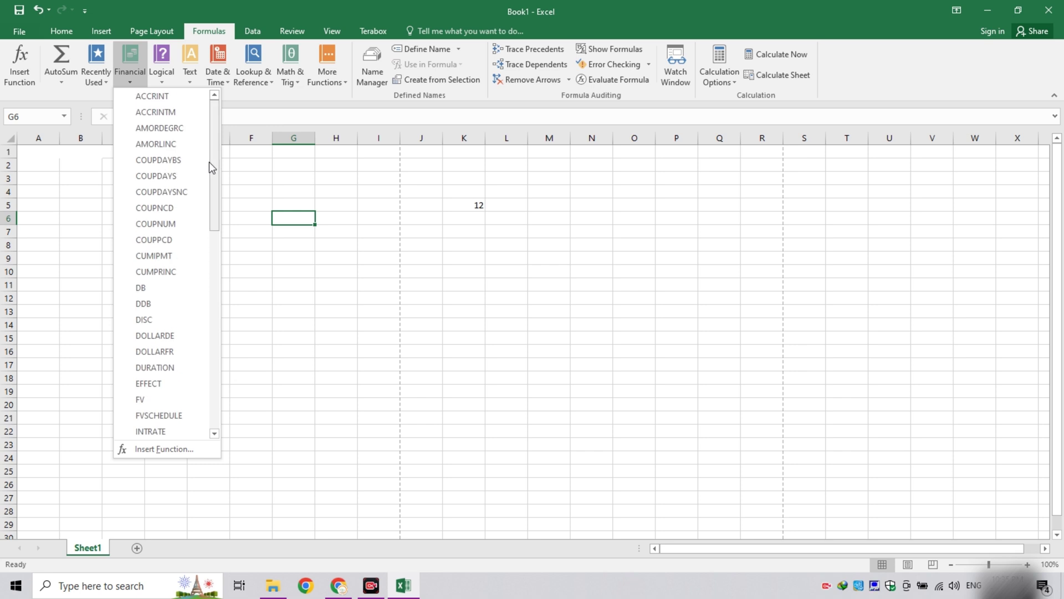
click(173, 80)
click(191, 83)
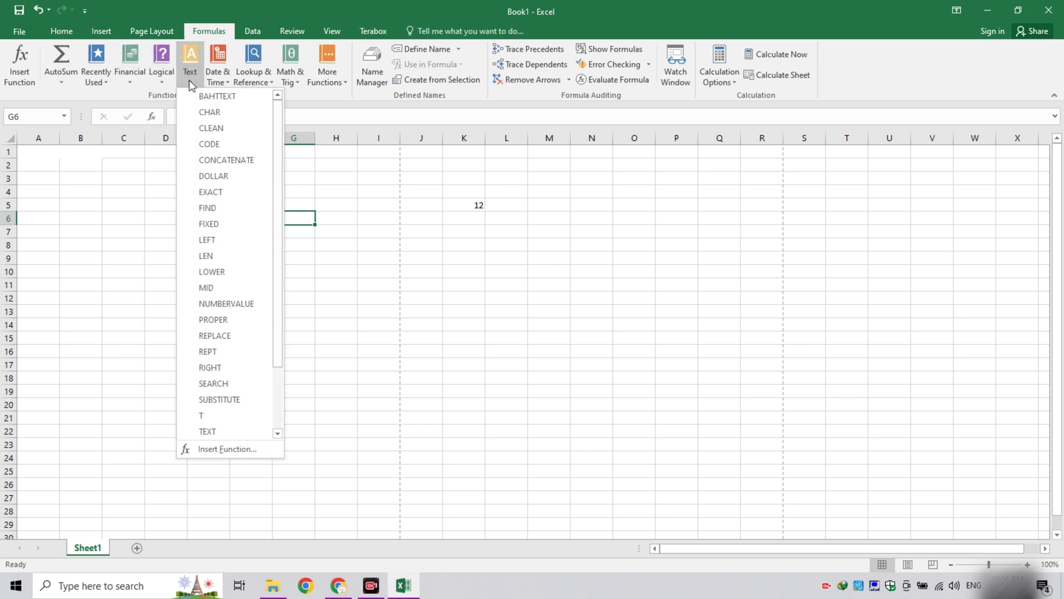
click(230, 82)
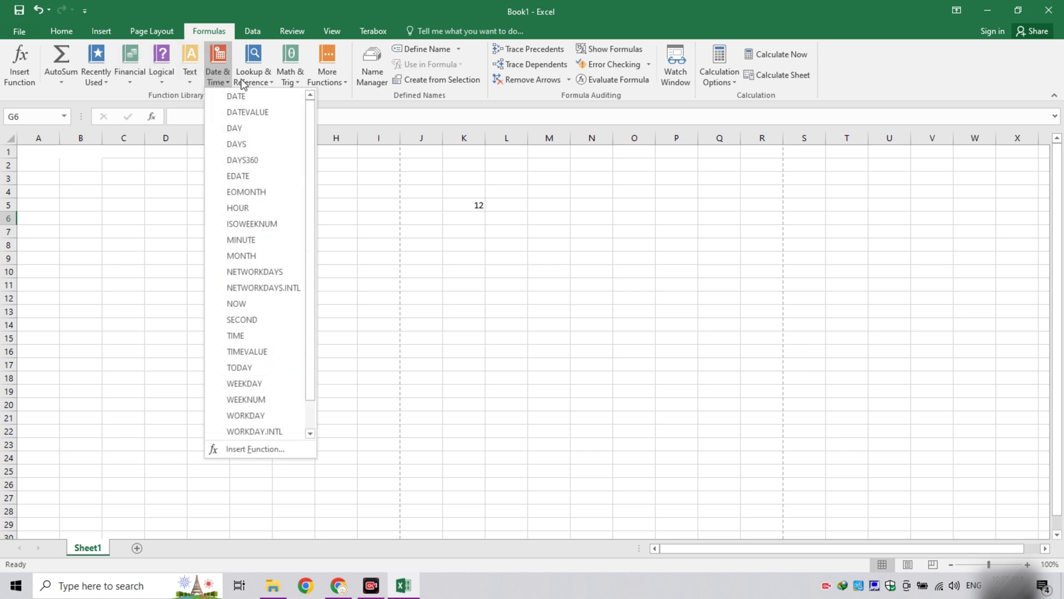
click(254, 80)
click(328, 75)
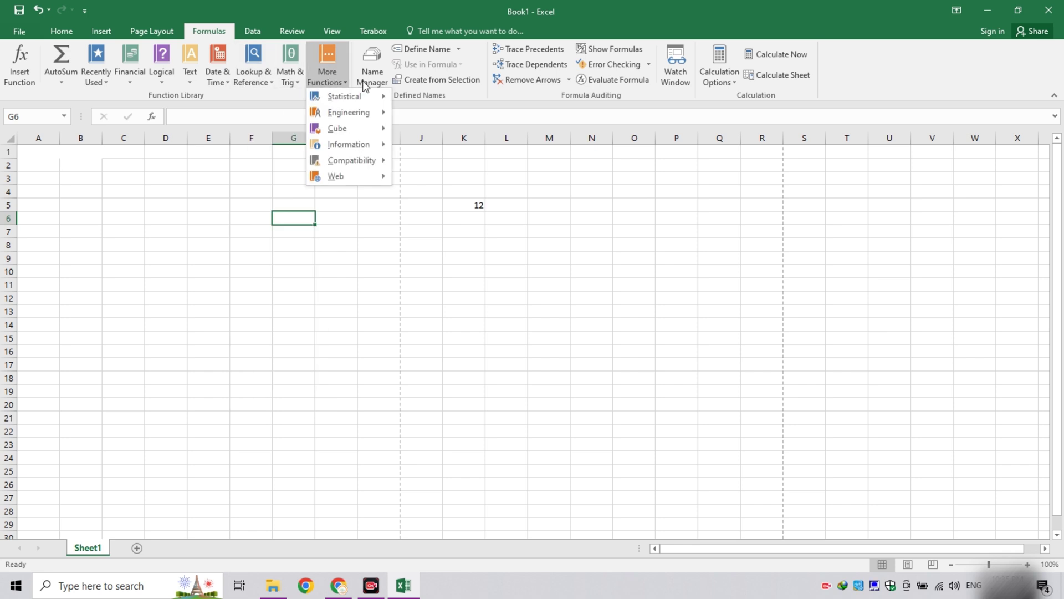
click(430, 106)
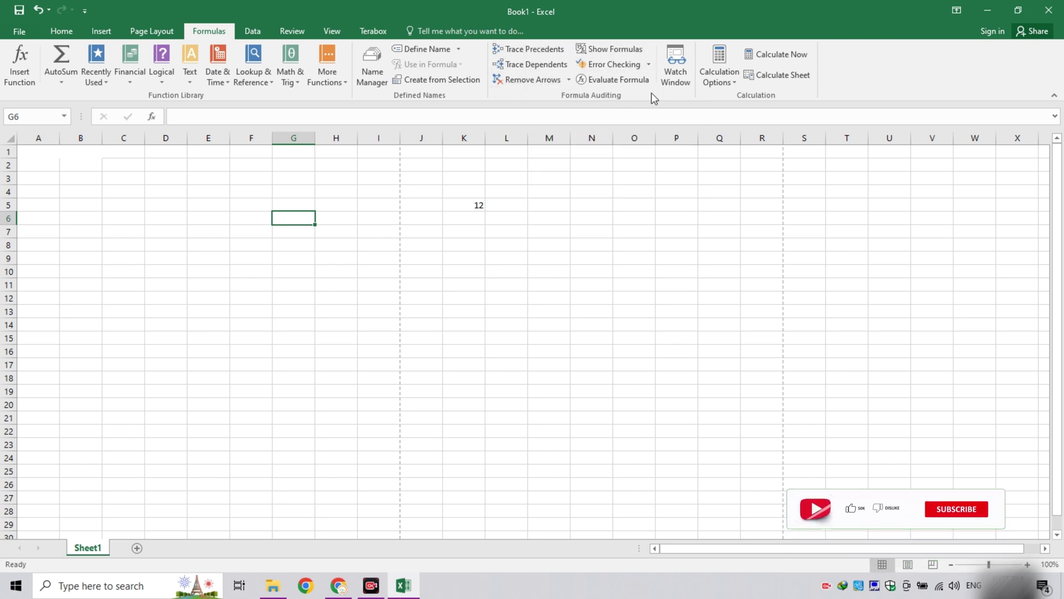
- Set the workbook's calculation option to Manual
click(731, 82)
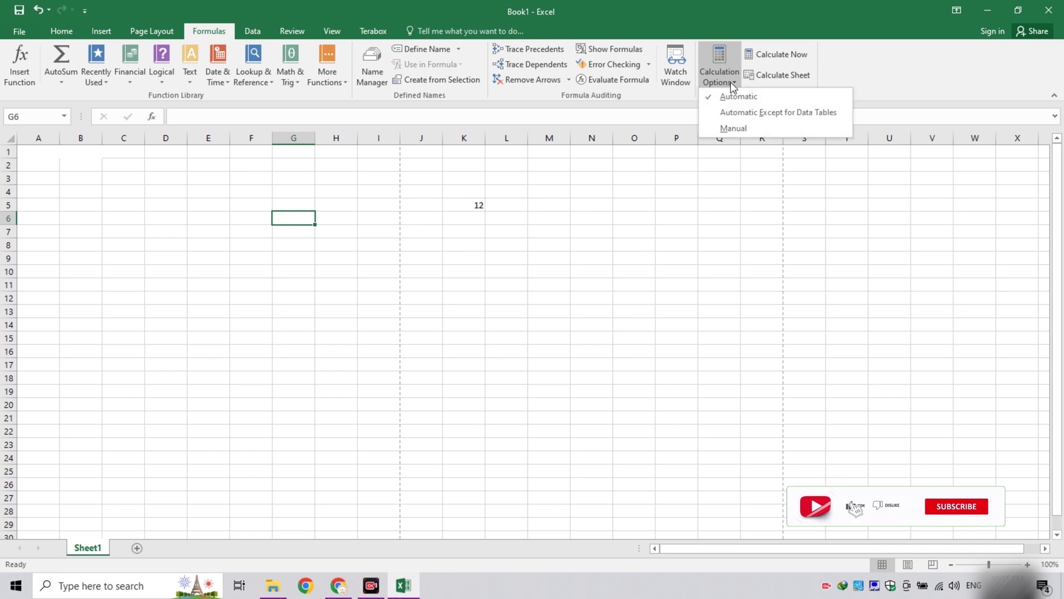
click(735, 127)
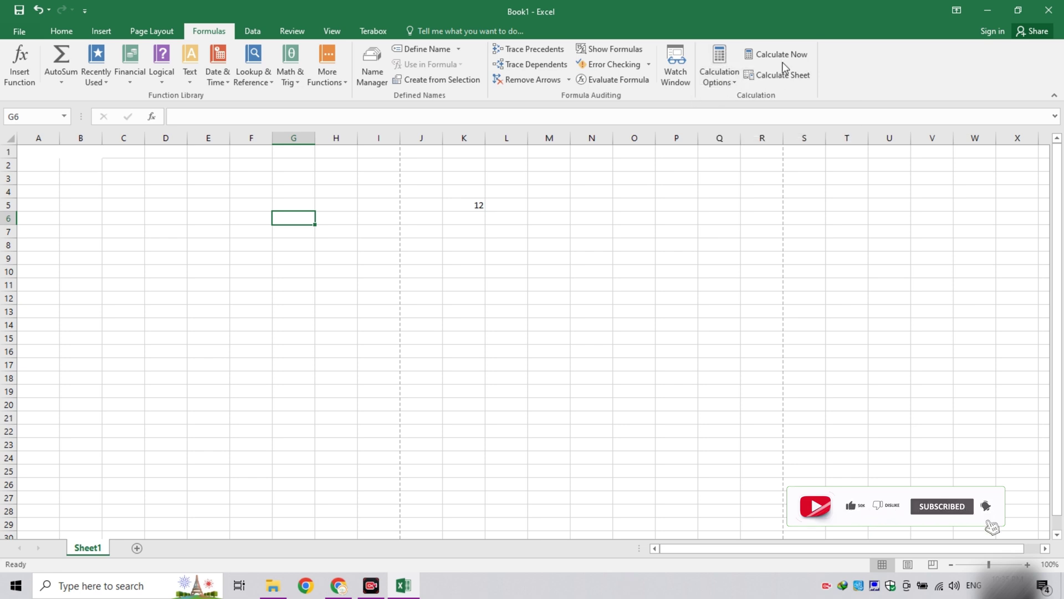
- Bring up the Data commands and try to apply a Filter with the empty cell G6 selected
click(252, 31)
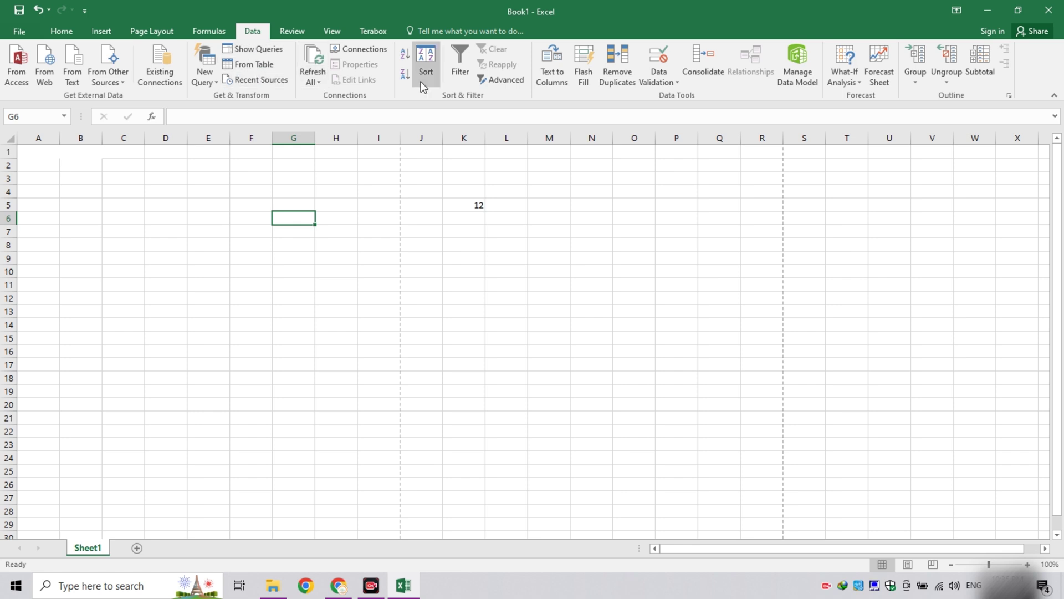
click(466, 77)
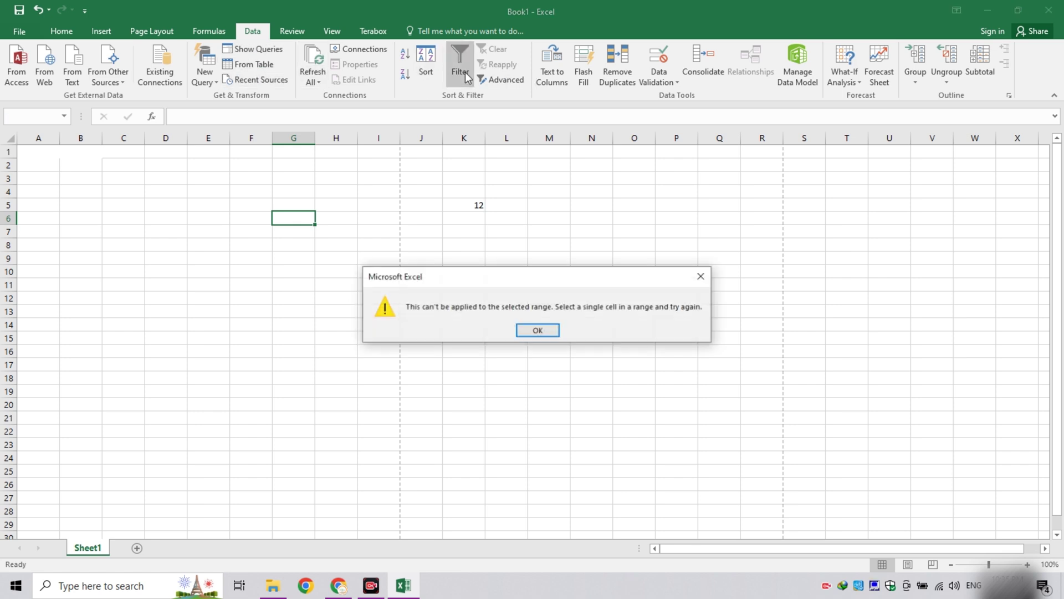
click(539, 330)
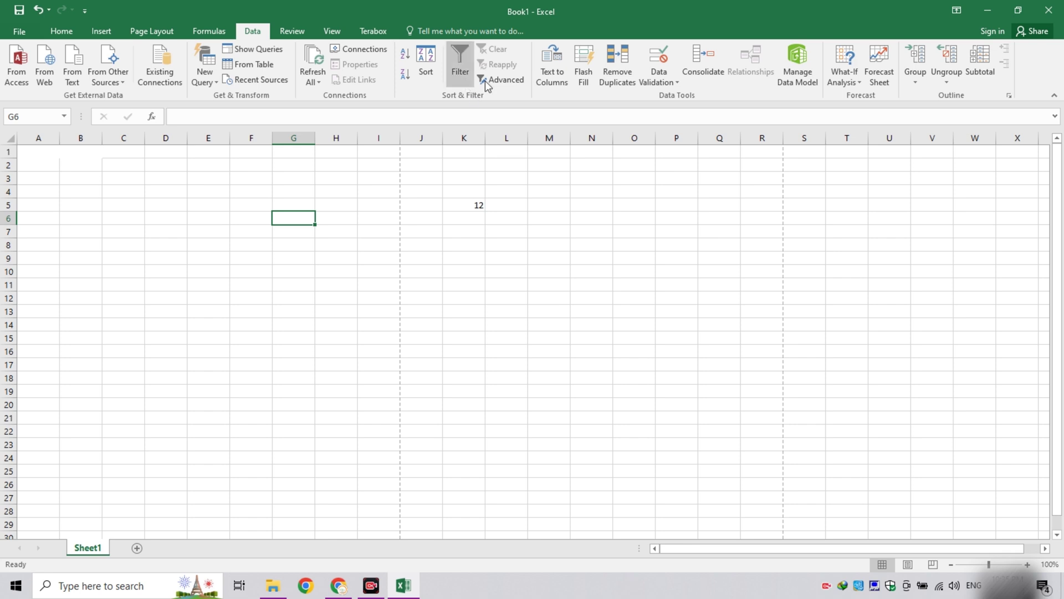
- Look over the Insert and Home commands again and return to the Data commands
click(106, 32)
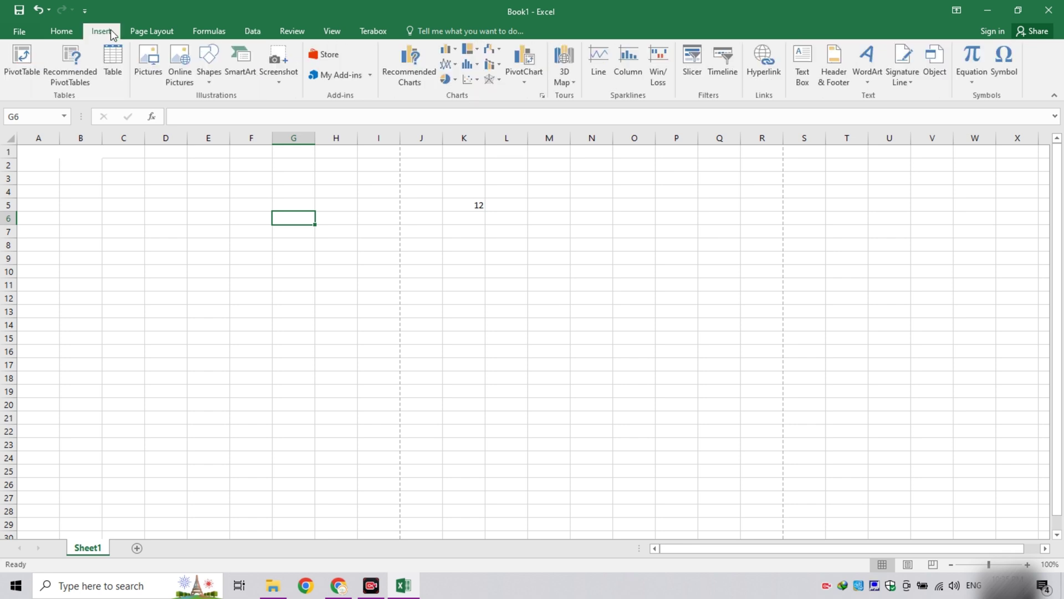
click(69, 33)
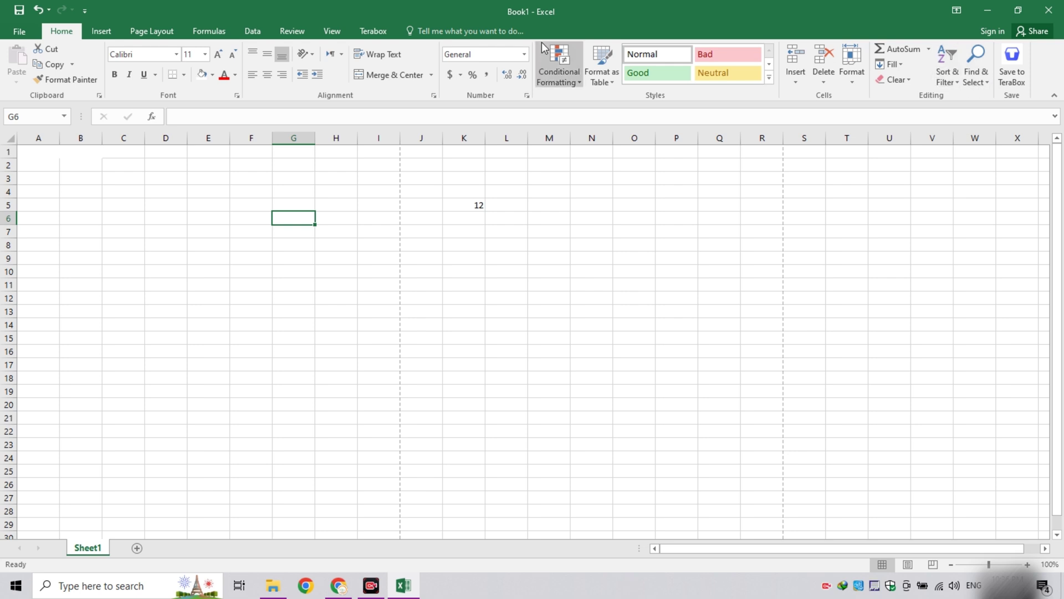
click(253, 31)
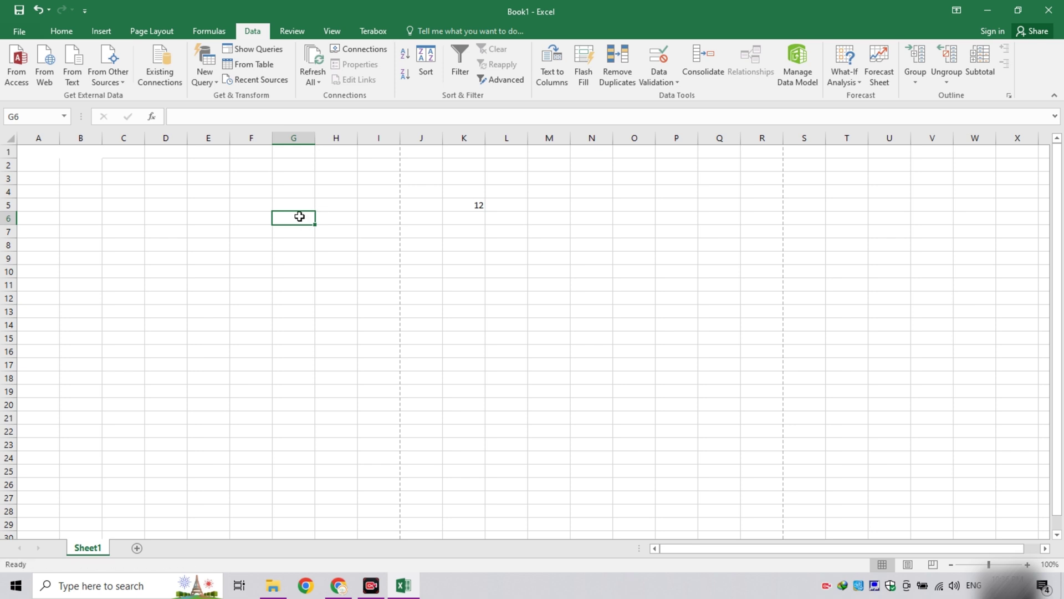
- Select the column range G6:G14, followed by the row range A7:I7
drag(299, 217, 302, 325)
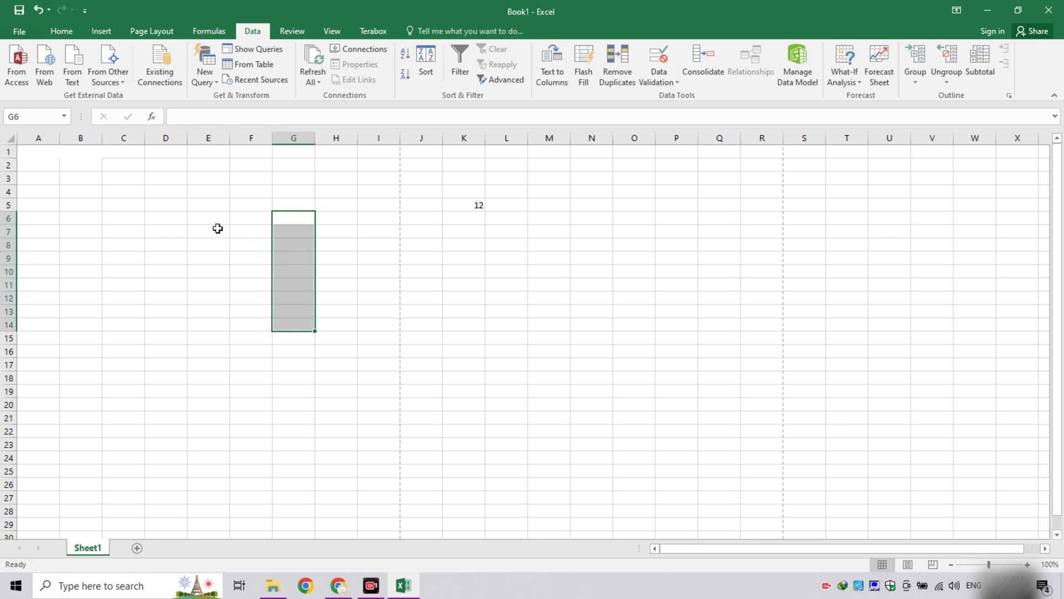
drag(50, 229, 373, 236)
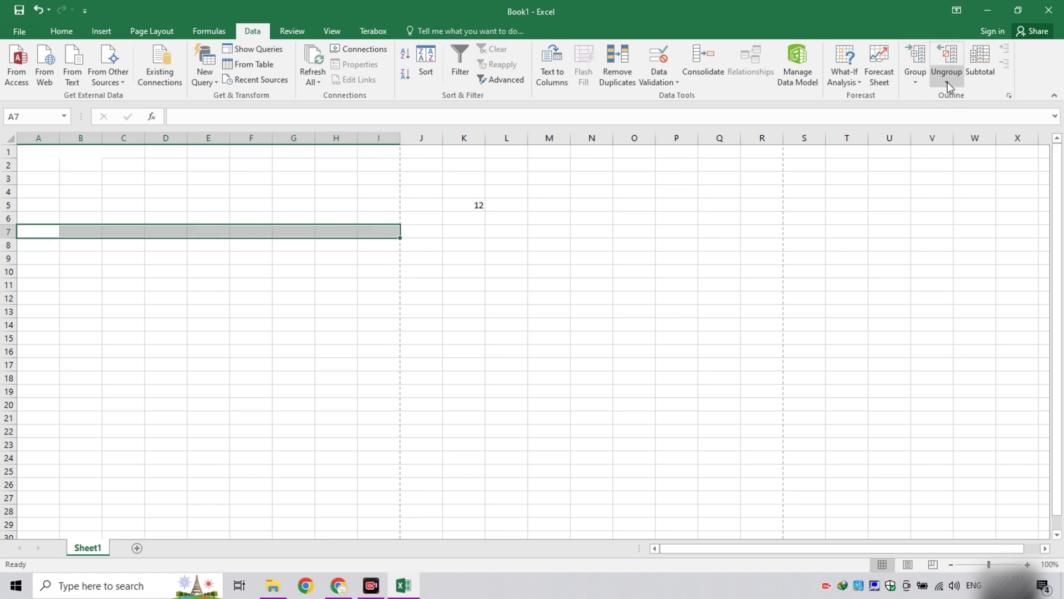
- Add the comment "1 file attached" to cell K5 and redisplay it by reselecting the cell
click(293, 33)
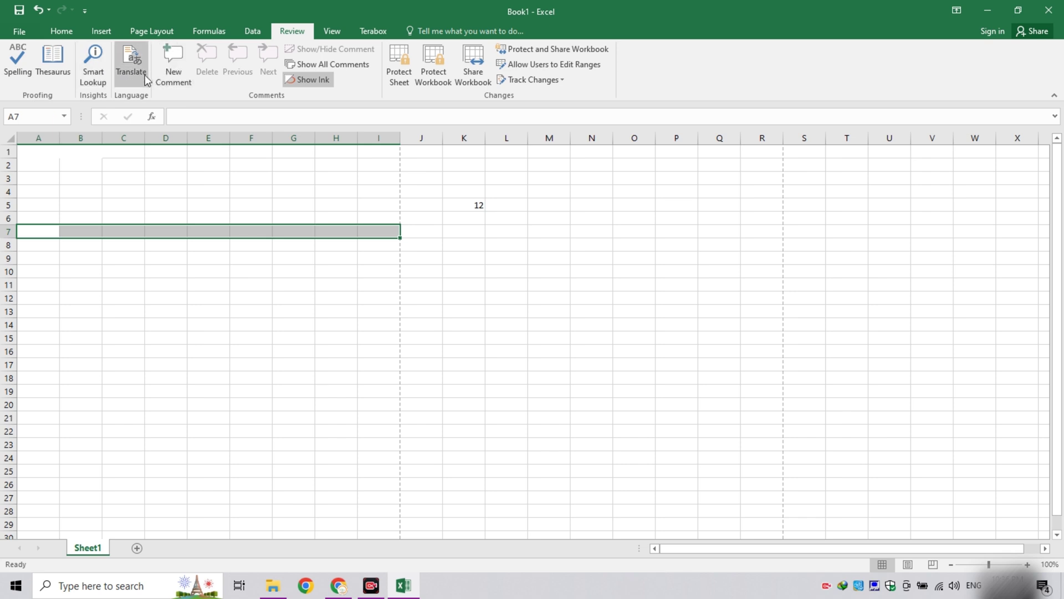
click(460, 204)
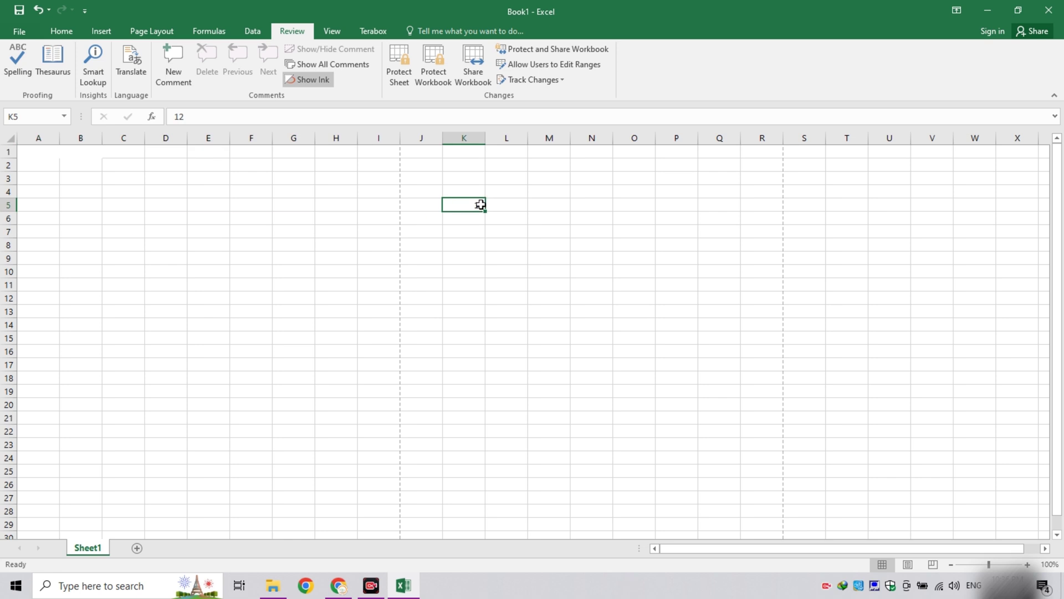
click(172, 70)
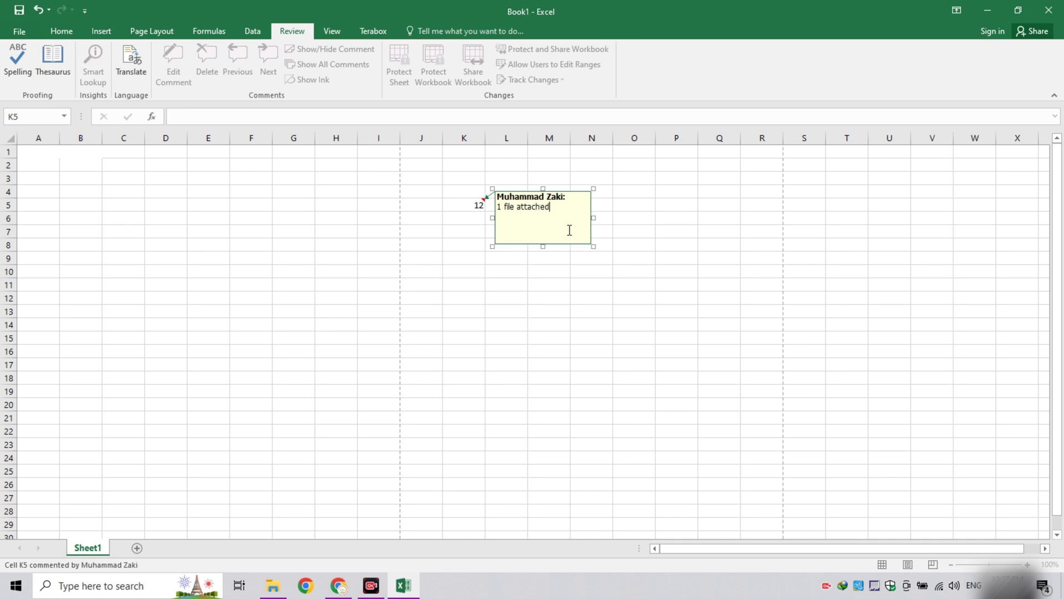
click(632, 230)
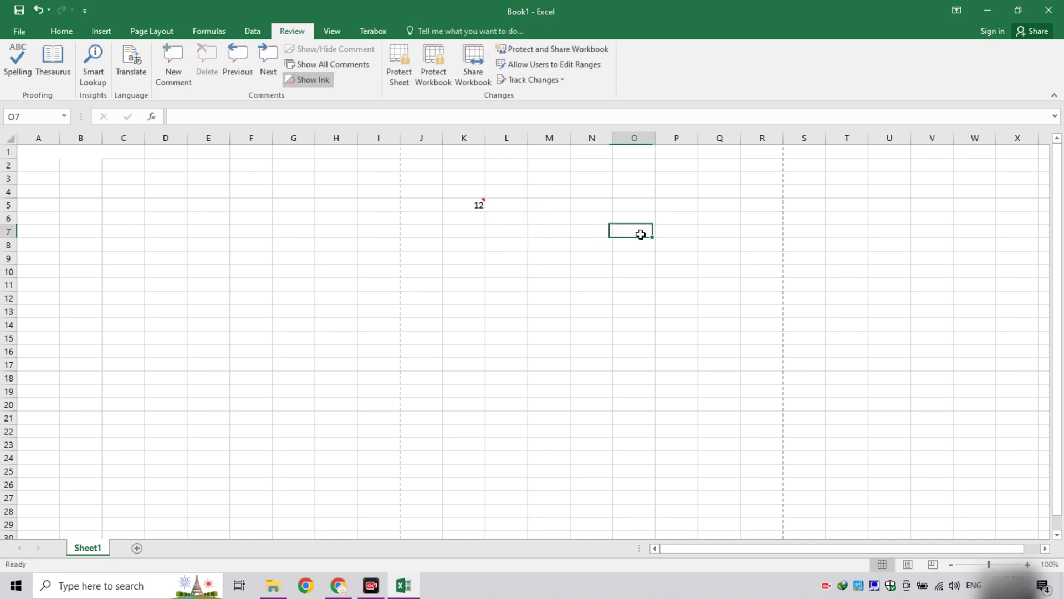
click(479, 206)
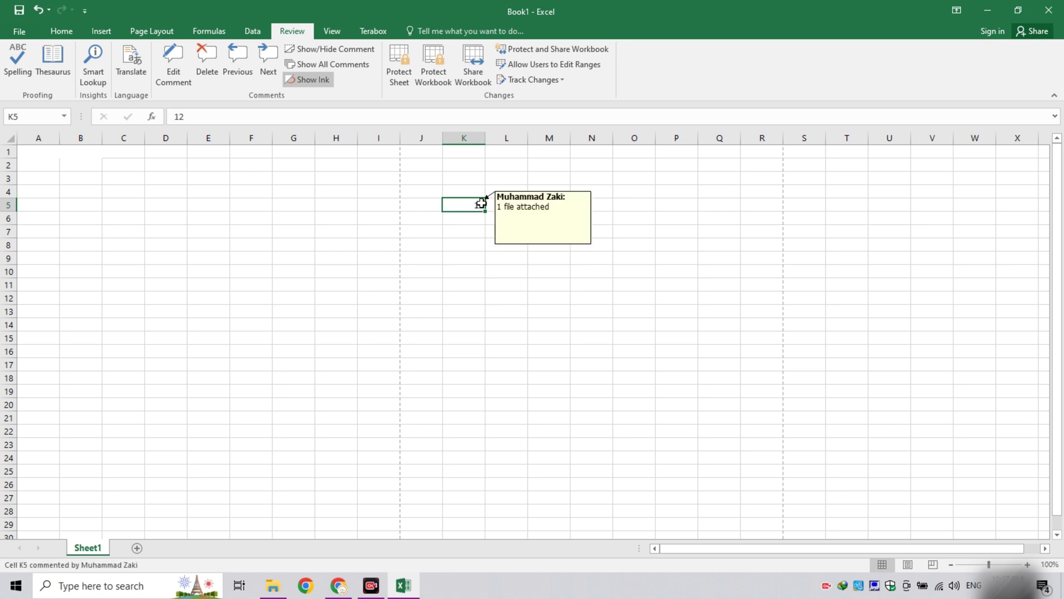
click(548, 258)
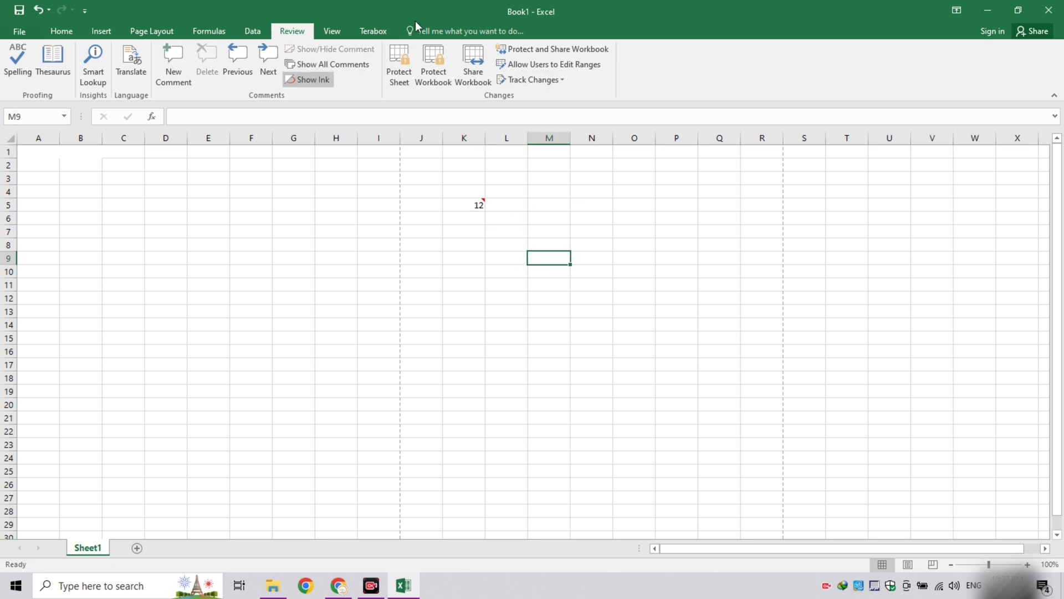
- Switch to Page Break Preview and resize the print area to cover columns A to I down to row 53
click(331, 31)
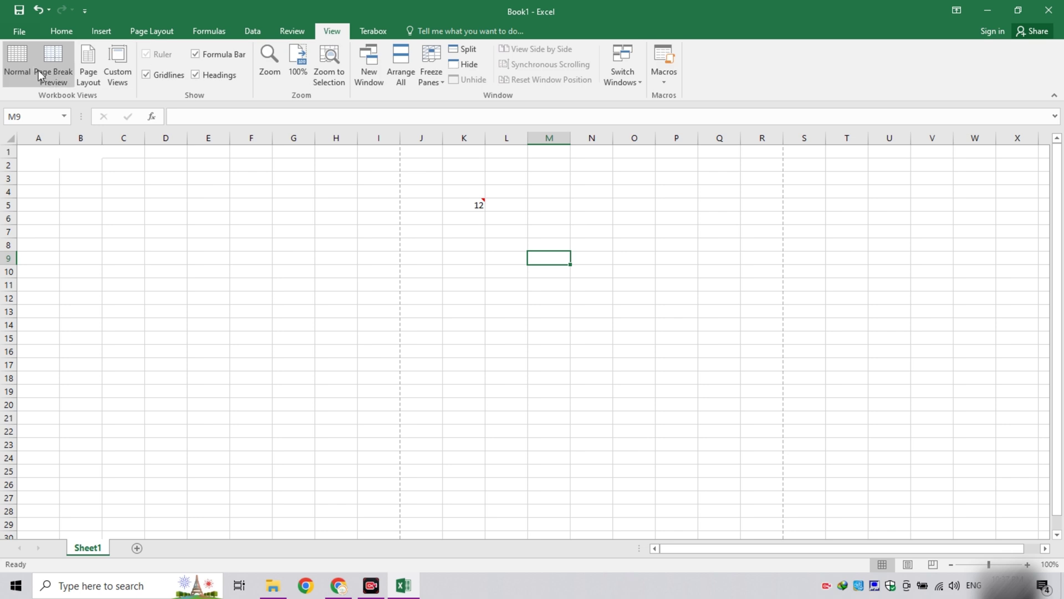
click(54, 74)
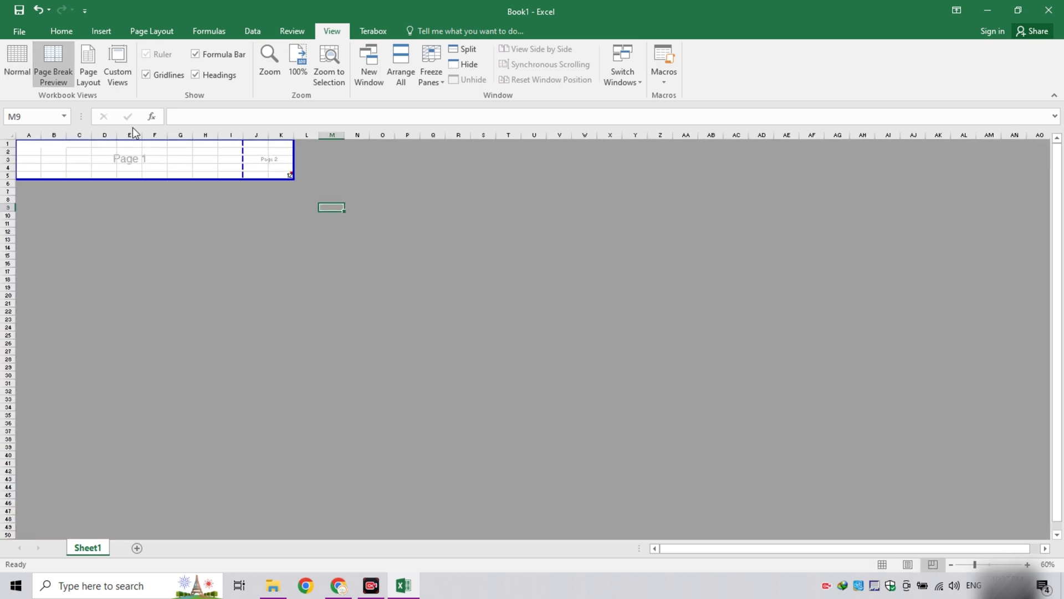
drag(158, 179, 200, 322)
drag(290, 257, 243, 257)
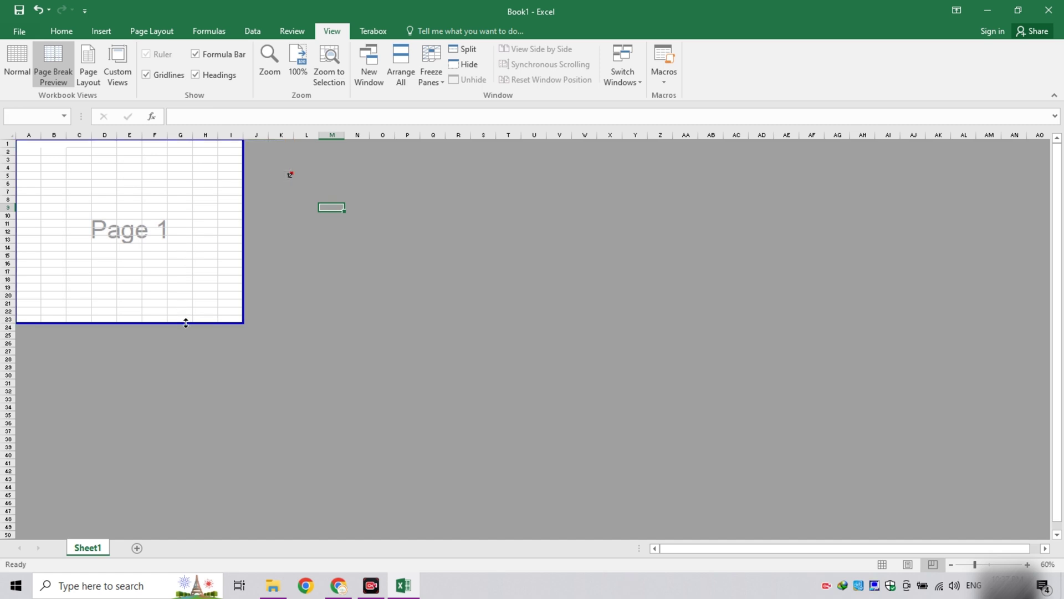
drag(186, 322, 198, 548)
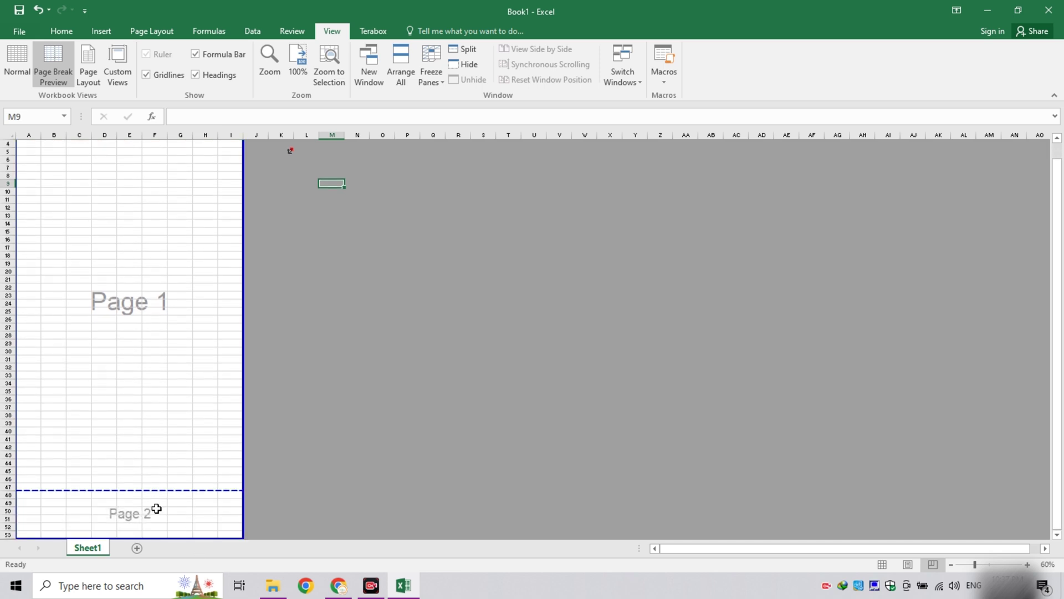
- Switch to Page Layout view and turn the ruler and the gridlines off and on again
click(92, 83)
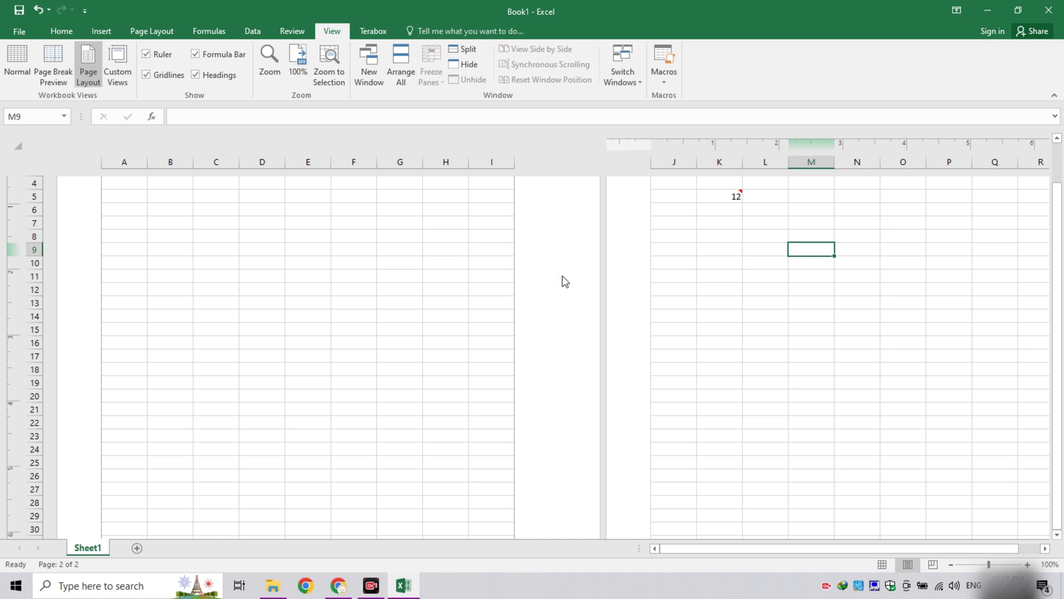
click(152, 57)
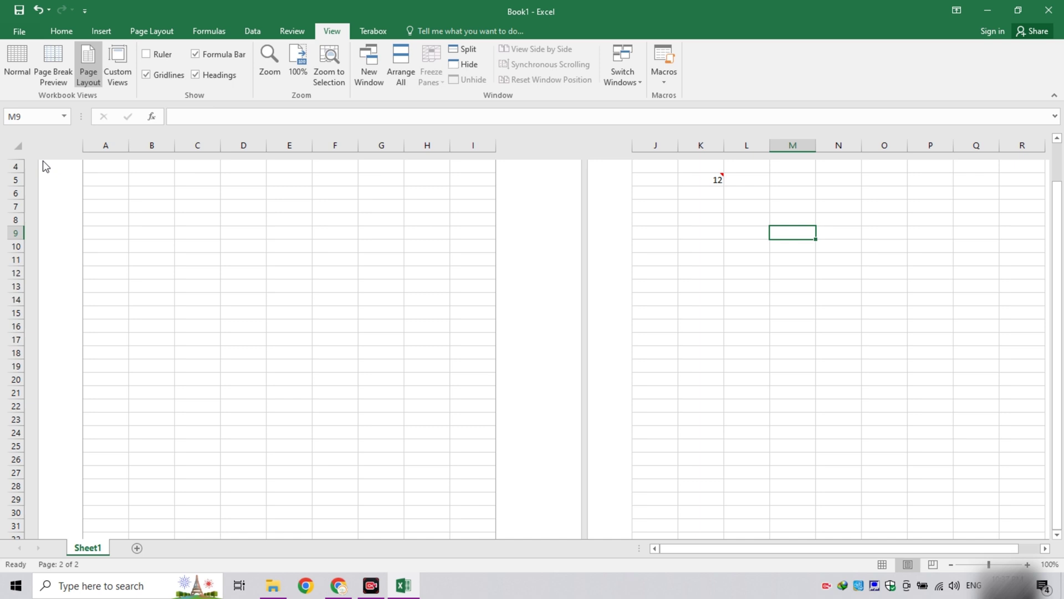
click(160, 57)
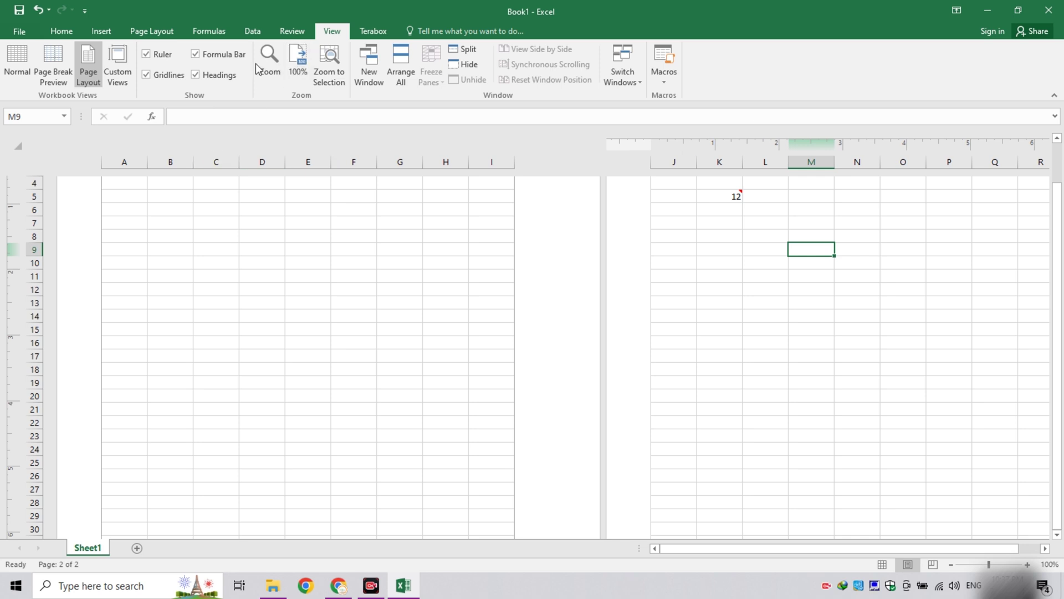
click(171, 76)
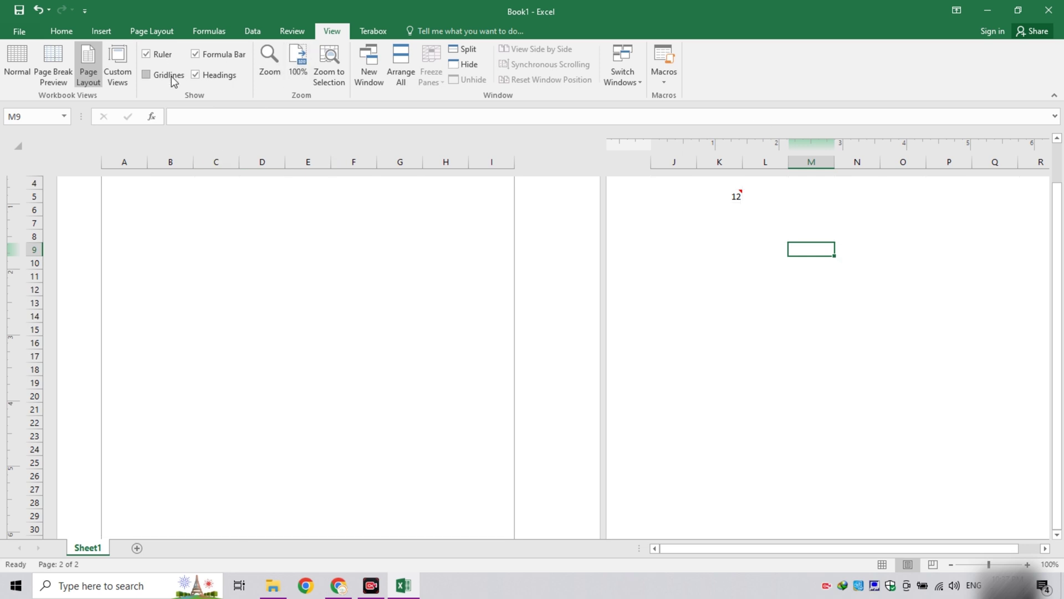
click(171, 76)
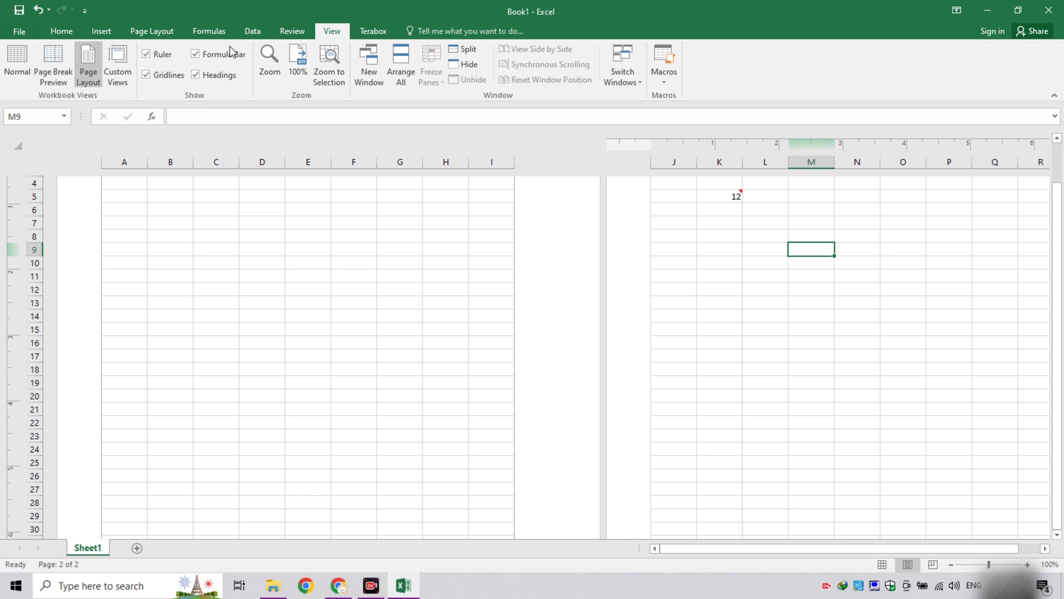
- Turn the formula bar off and on, select cell D6, and hide and restore the headings
click(229, 54)
click(230, 54)
click(228, 117)
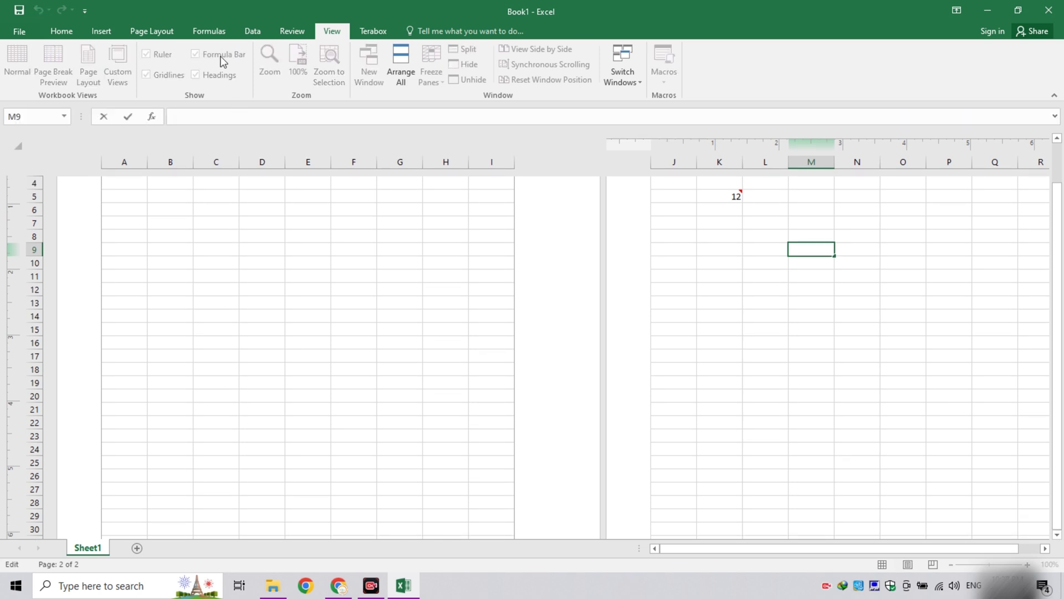
click(262, 206)
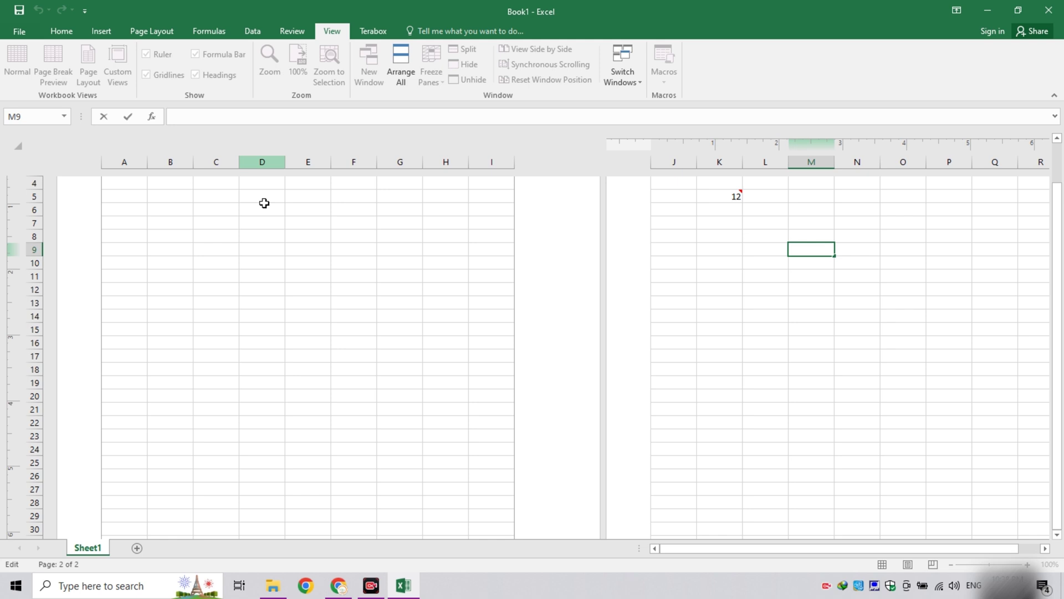
click(227, 78)
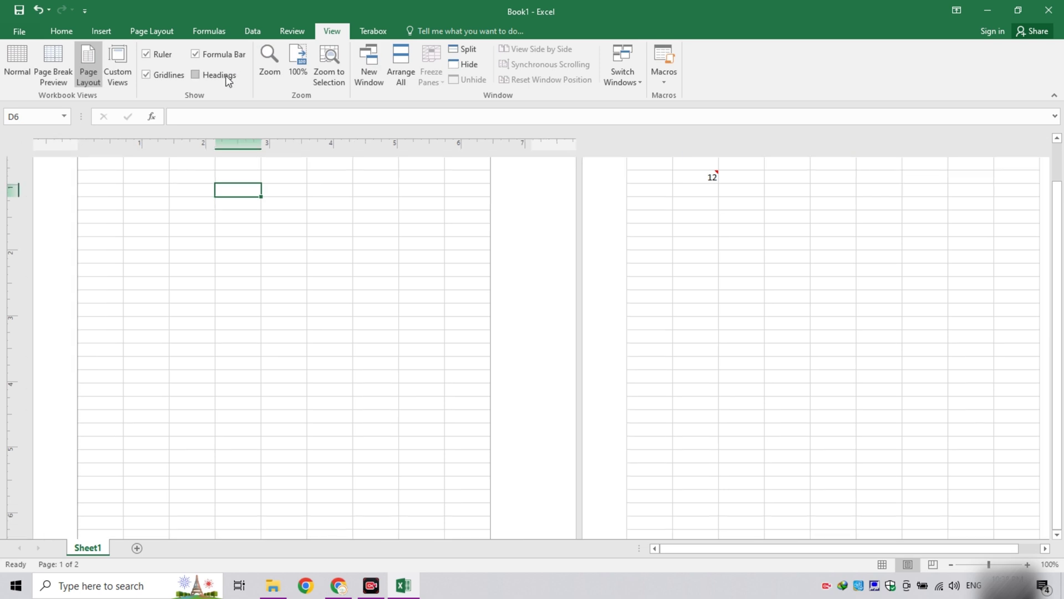
click(225, 76)
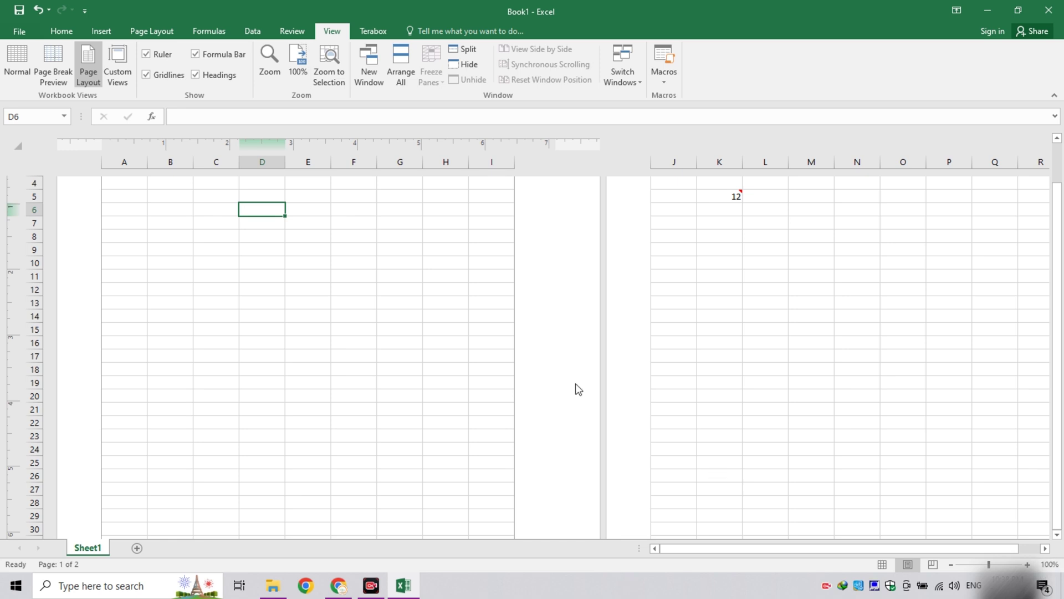
- Look over the Zoom magnification options and try Zoom to Selection on cell D6, returning the zoom to 100%
click(277, 77)
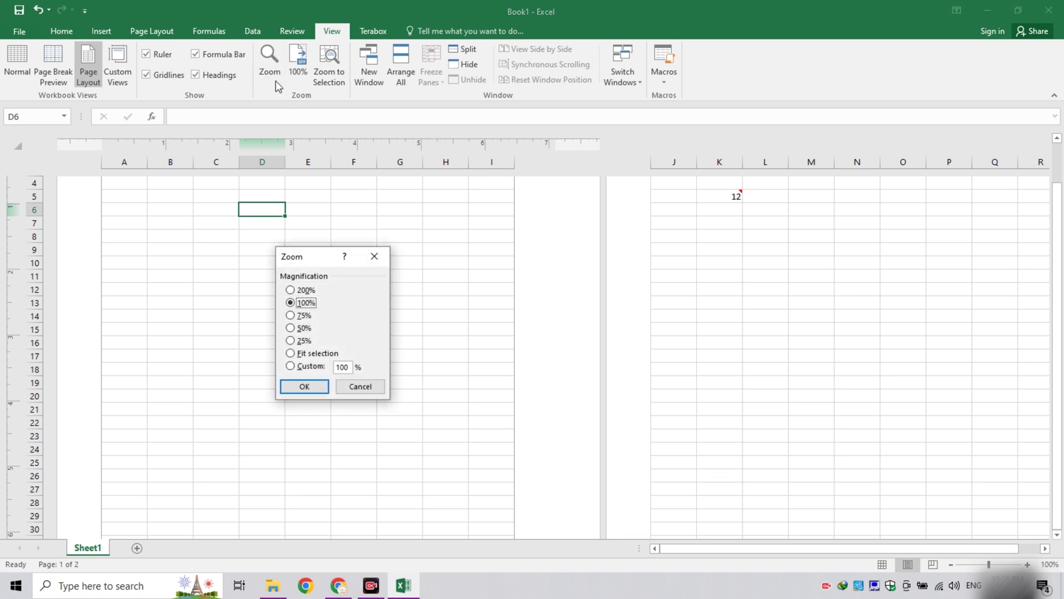
click(374, 256)
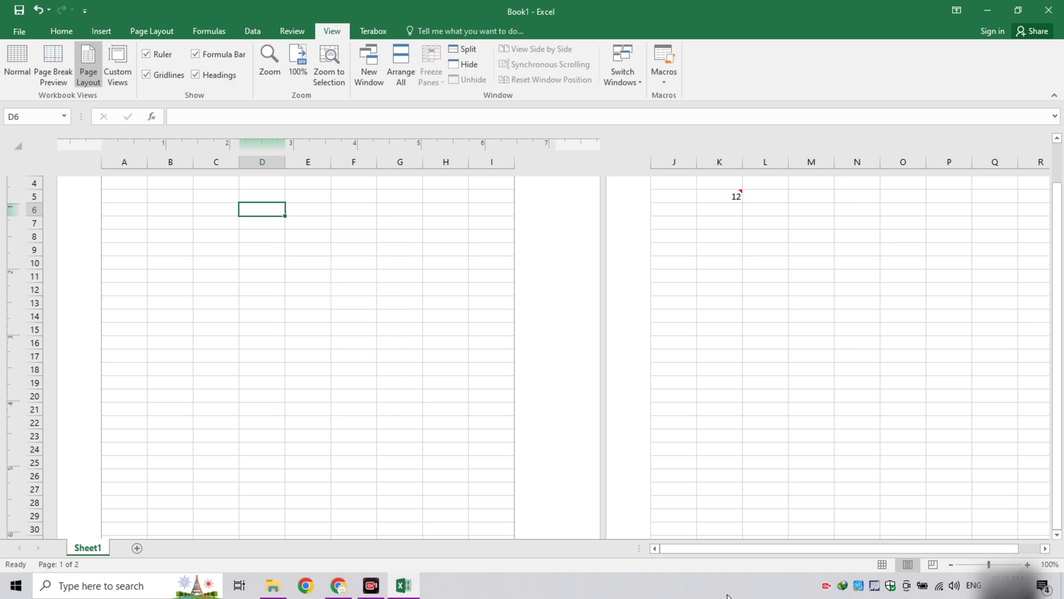
click(1052, 565)
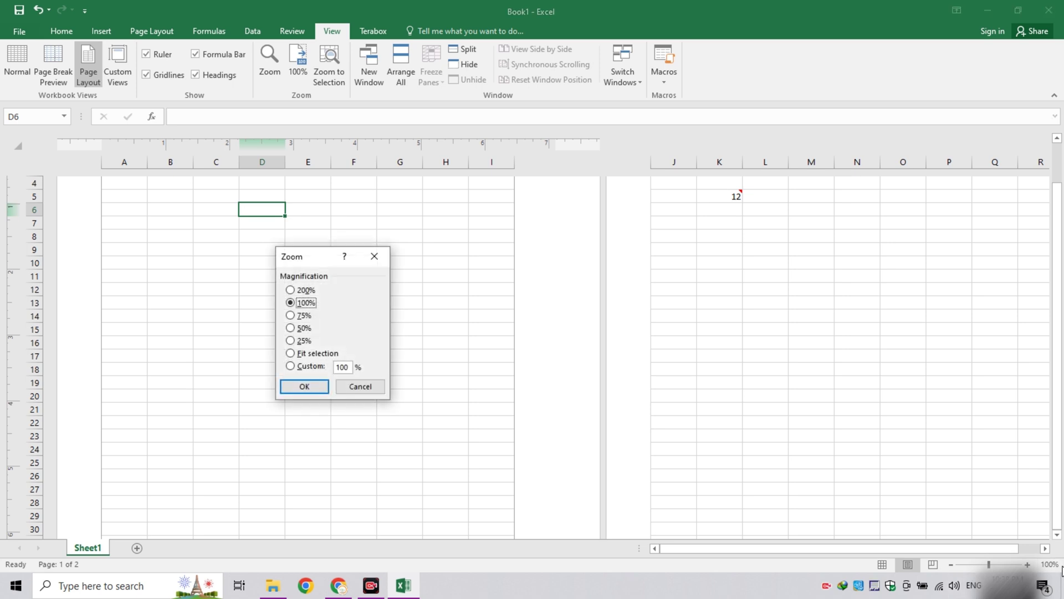
click(375, 256)
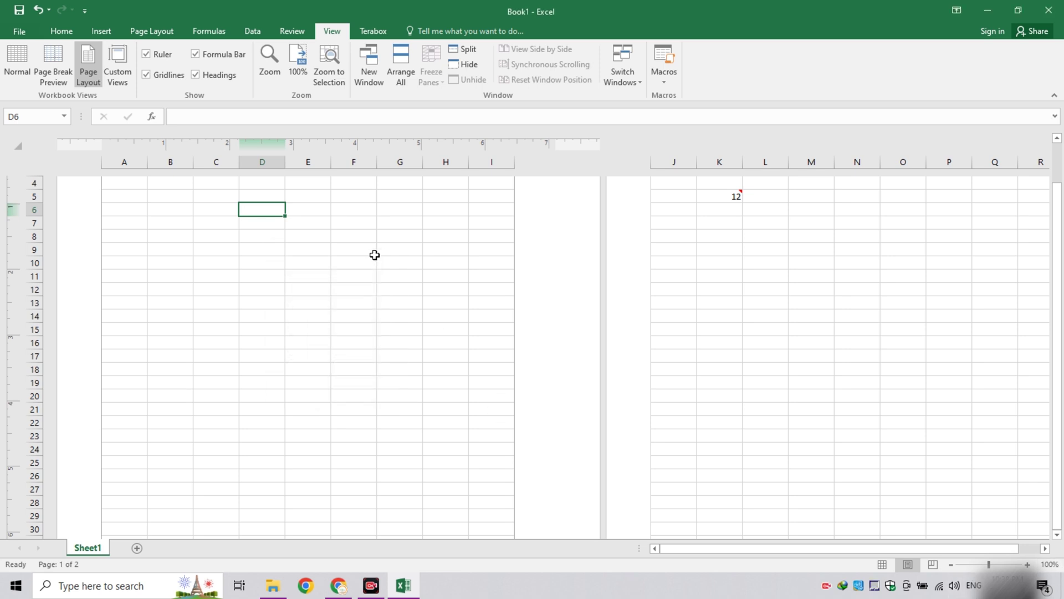
click(331, 73)
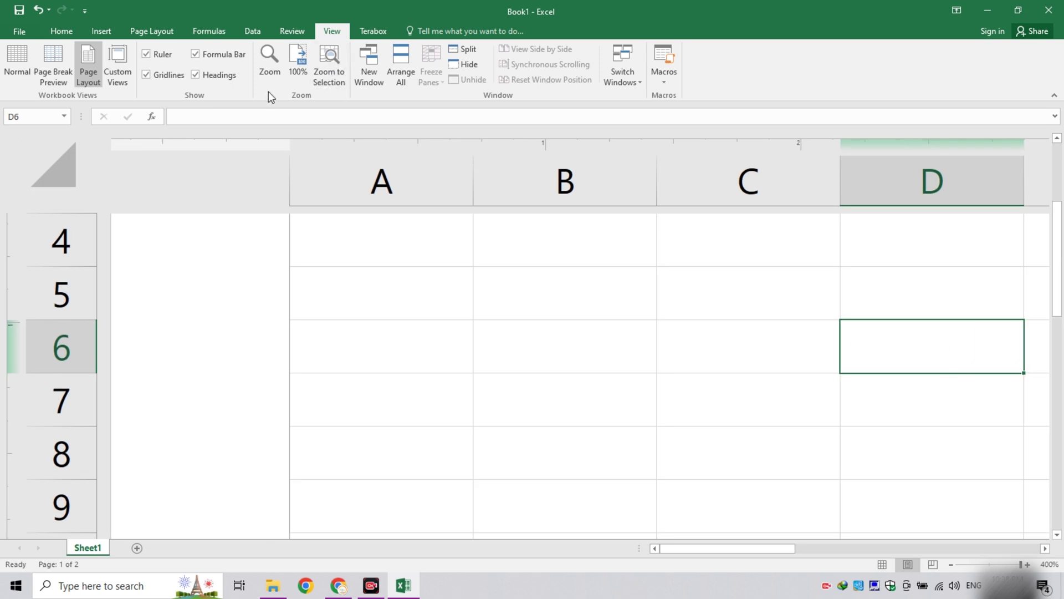
click(298, 65)
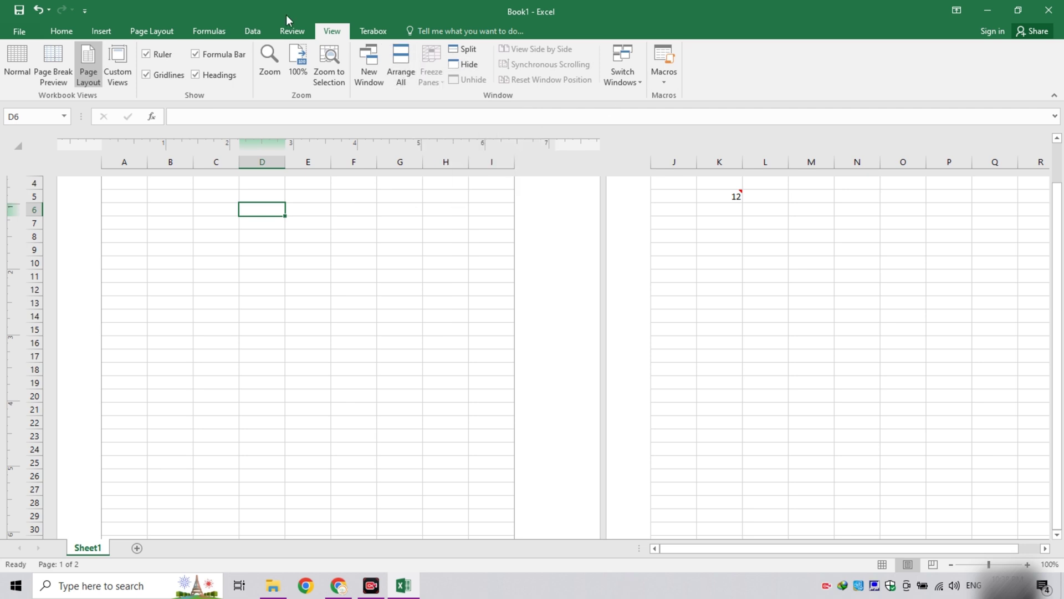
- Look over the Terabox commands and return to the Home commands, selecting cells K5 and K9
click(377, 32)
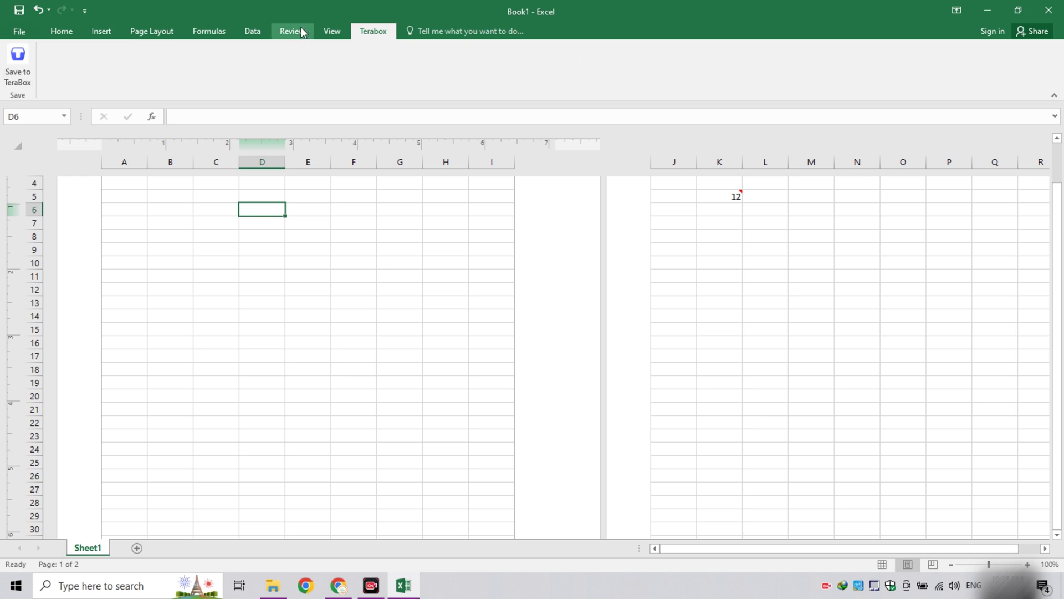
click(62, 31)
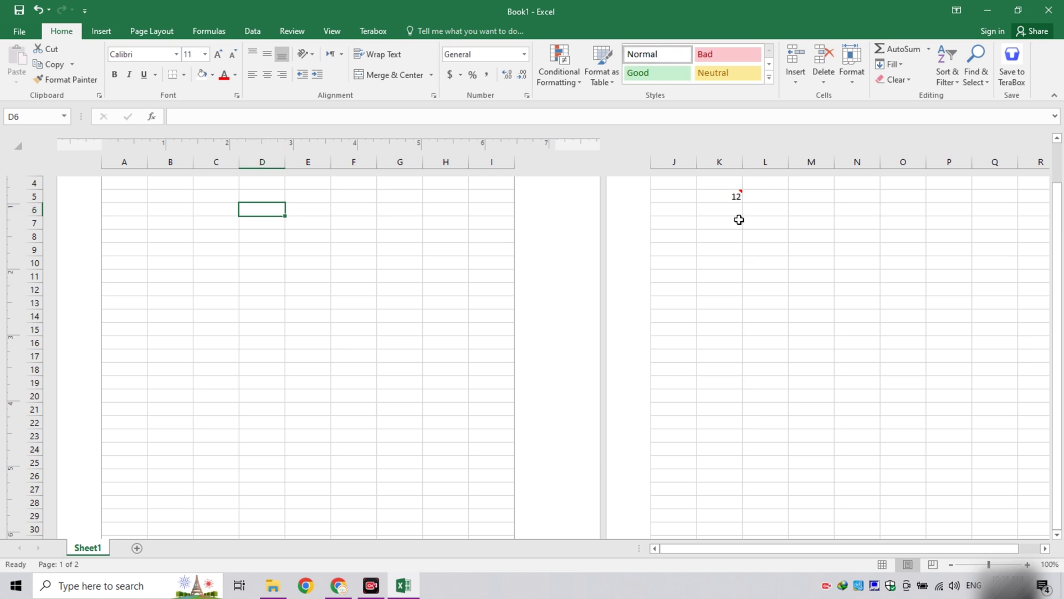
click(729, 196)
click(732, 247)
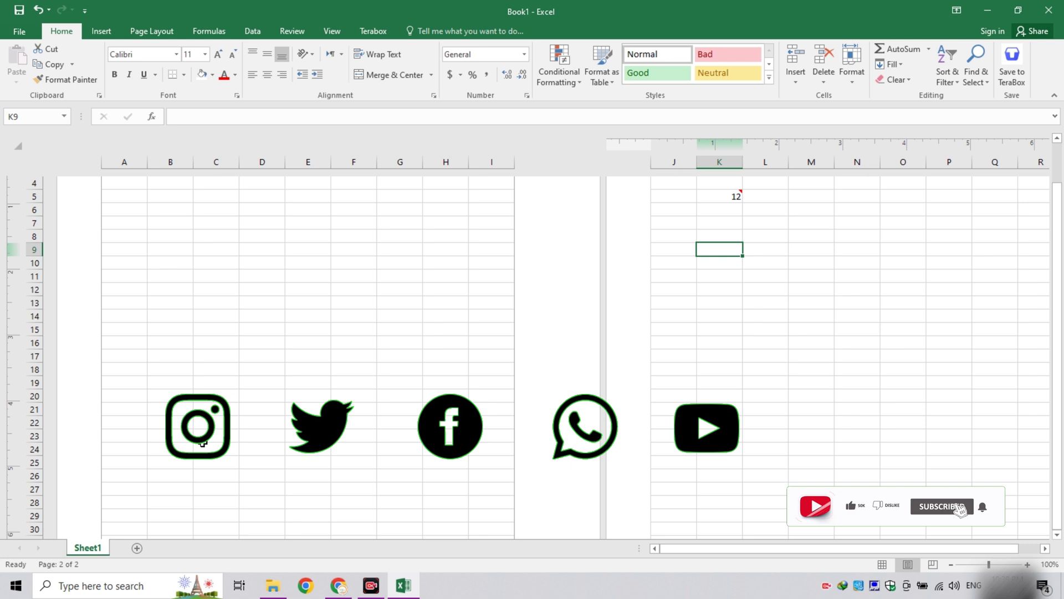
- Move the selection up column B to cell B1 and close the workbook
click(180, 312)
key(Up)
key(Up)
key(Up)
key(Up)
key(Up)
key(Up)
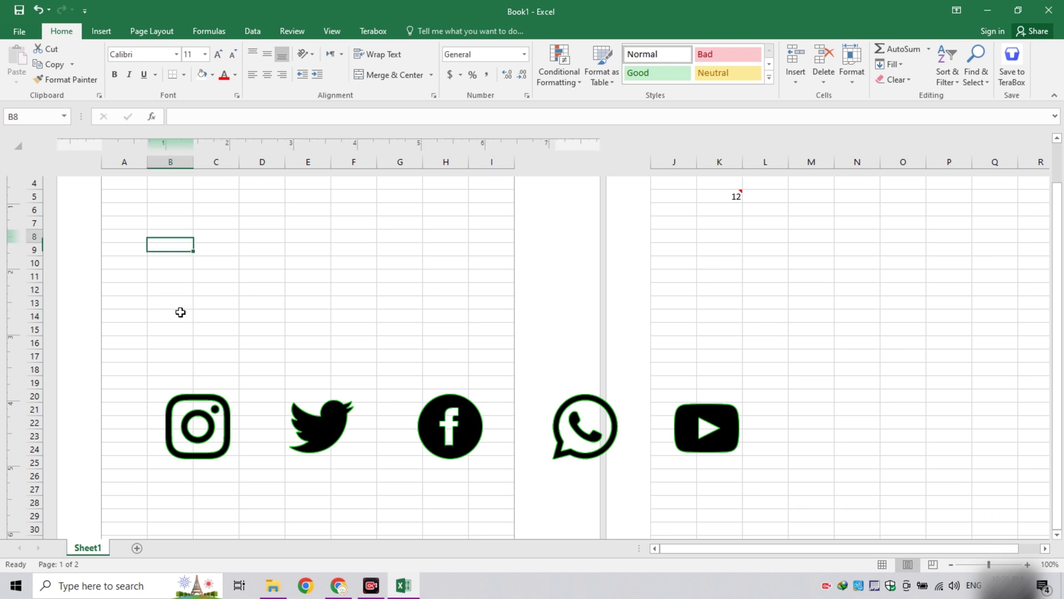
key(Up)
key(Up)
key(Up)
key(Up)
key(Up)
key(Up)
key(Up)
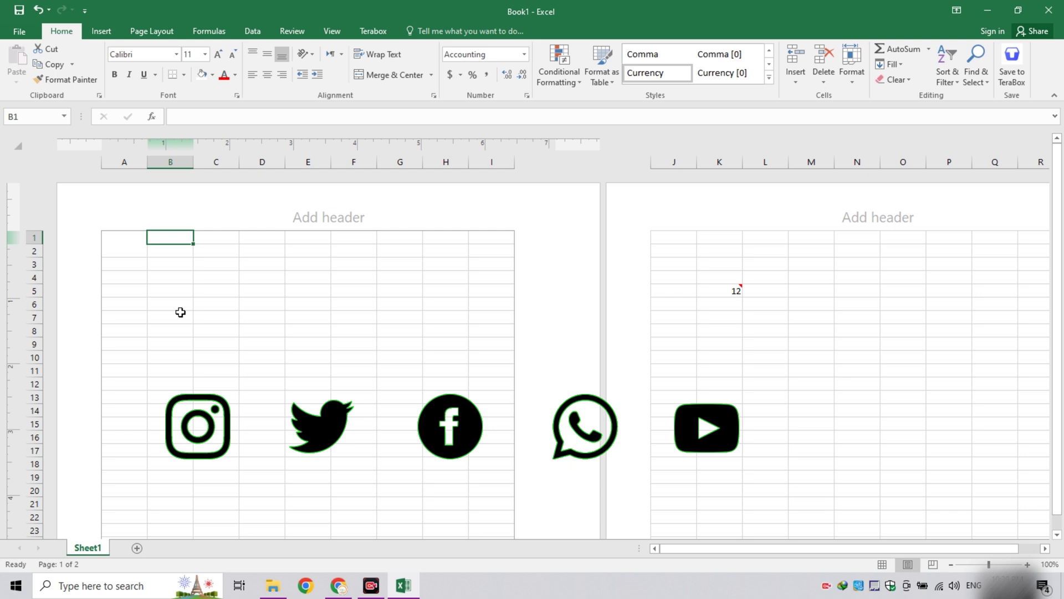
key(alt+F4)
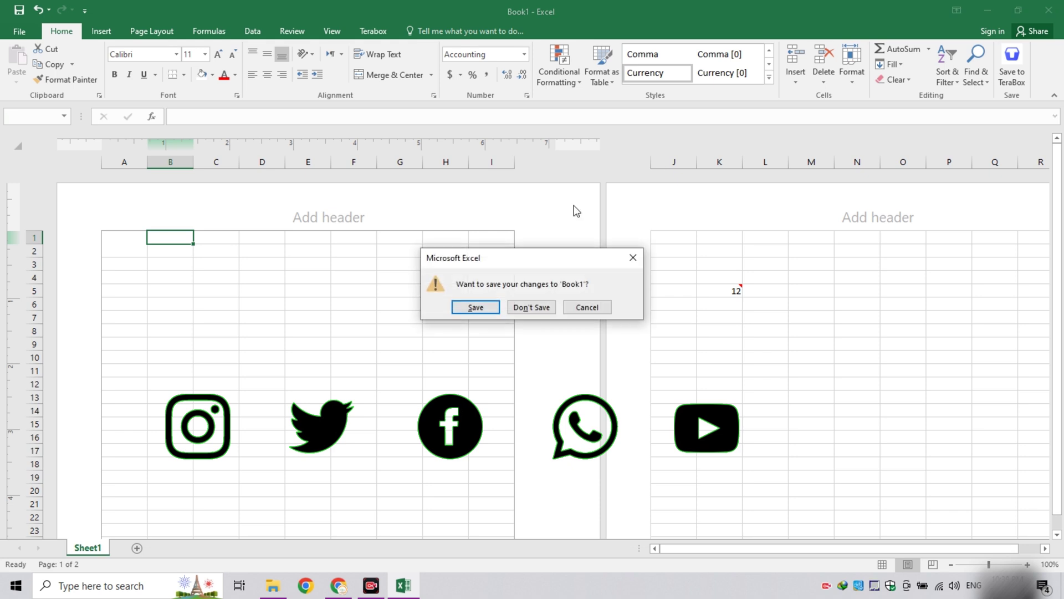